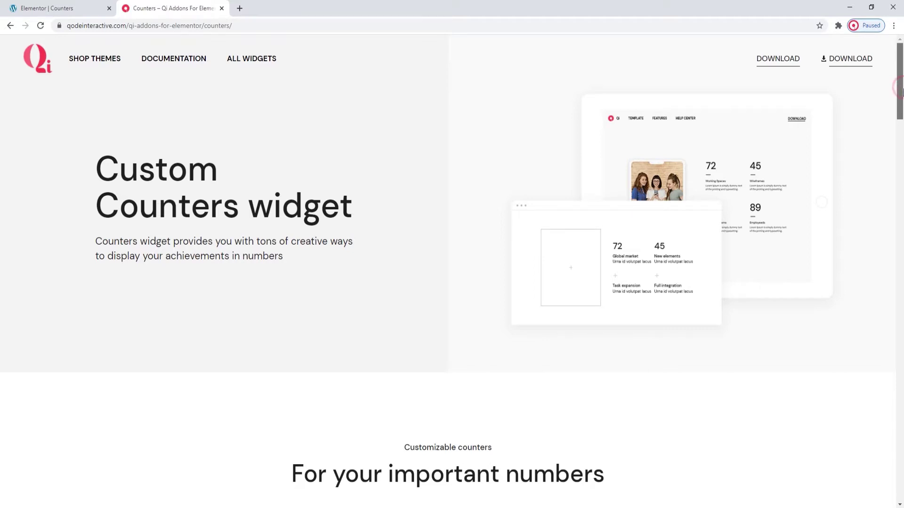
- Browse the Qi Addons counters demo examples, then return to the Elementor | Counters tab
left_click_drag(902, 90, 903, 302)
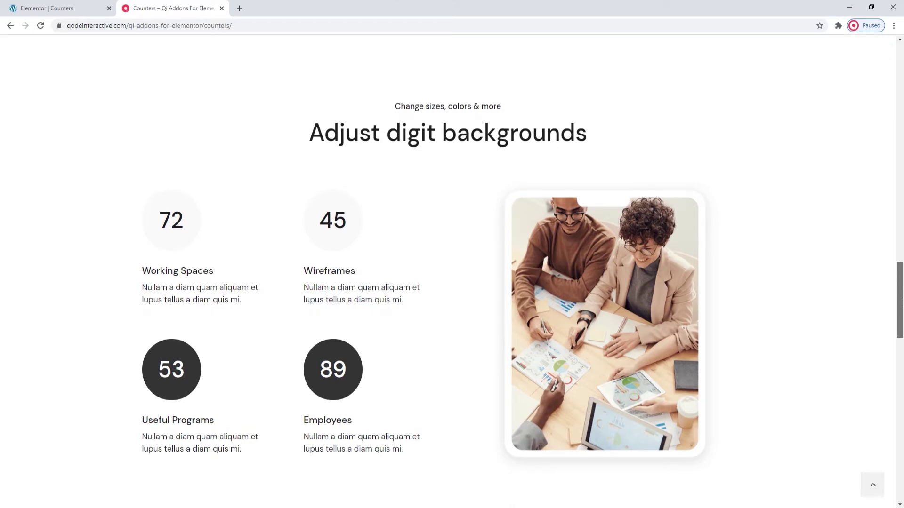
left_click_drag(903, 302, 903, 422)
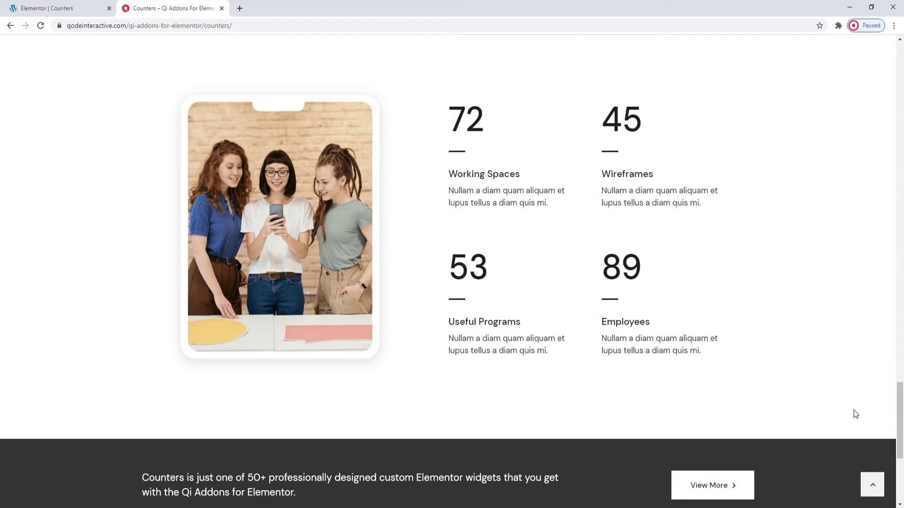
left_click(79, 4)
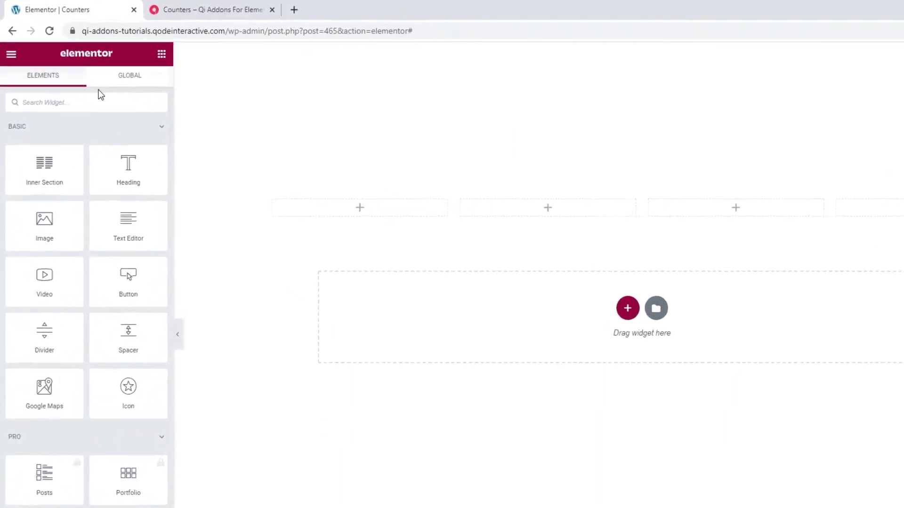
- Search 'counters' and drop the Counters widget into the first column of the section
left_click(96, 85)
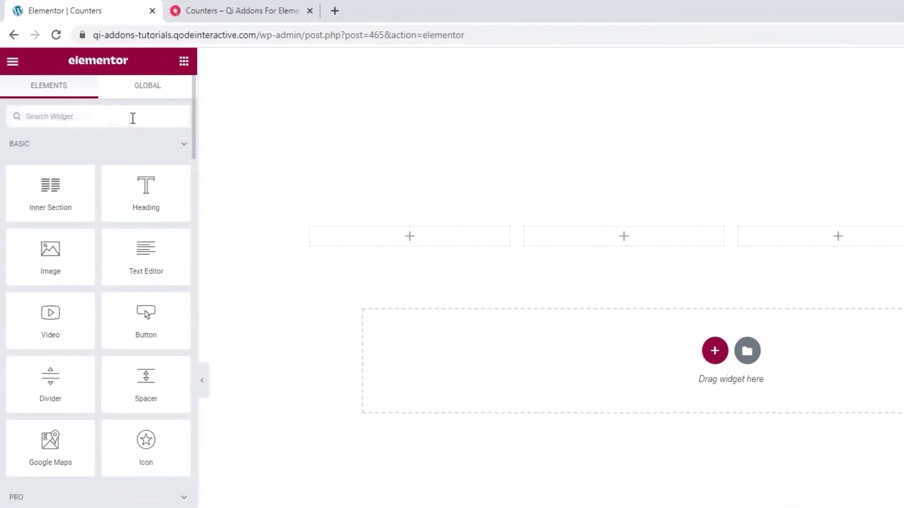
type("counters")
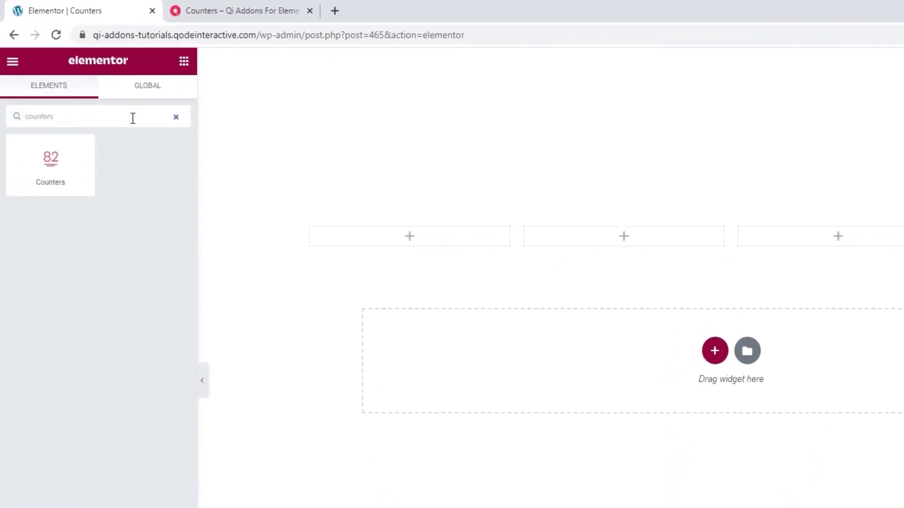
left_click_drag(55, 156, 365, 236)
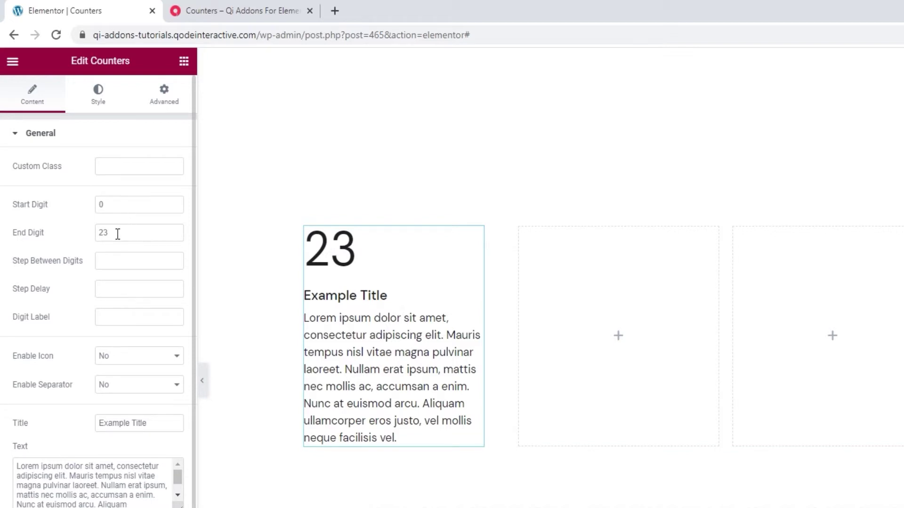
- Set the counter's Start Digit to 45 and End Digit to 52
left_click_drag(115, 204, 98, 206)
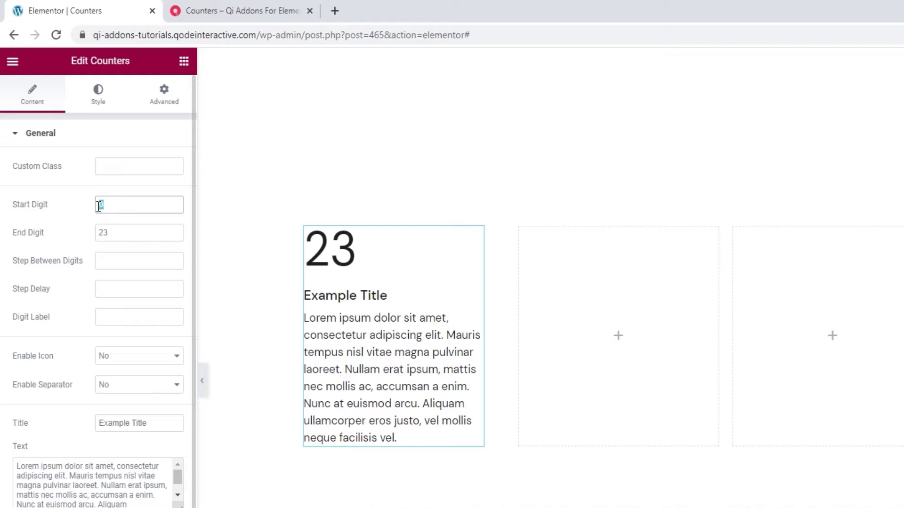
type("45")
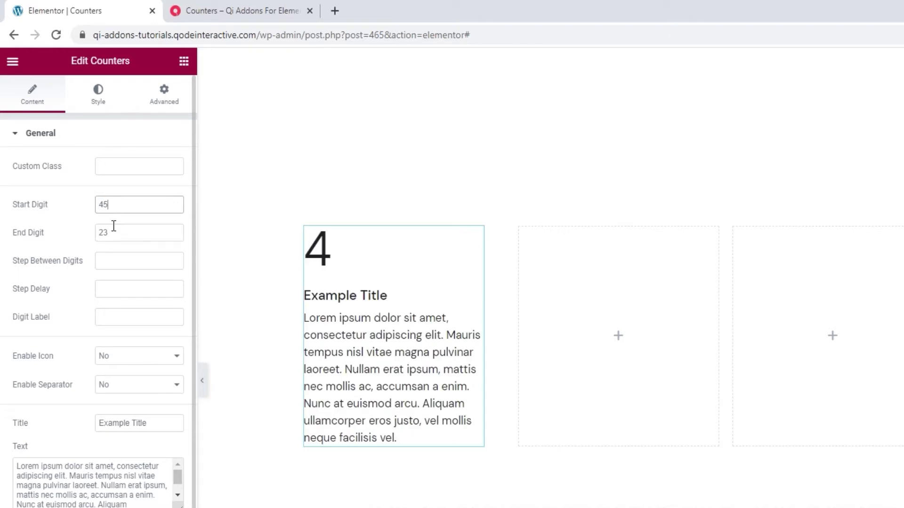
left_click_drag(115, 232, 81, 230)
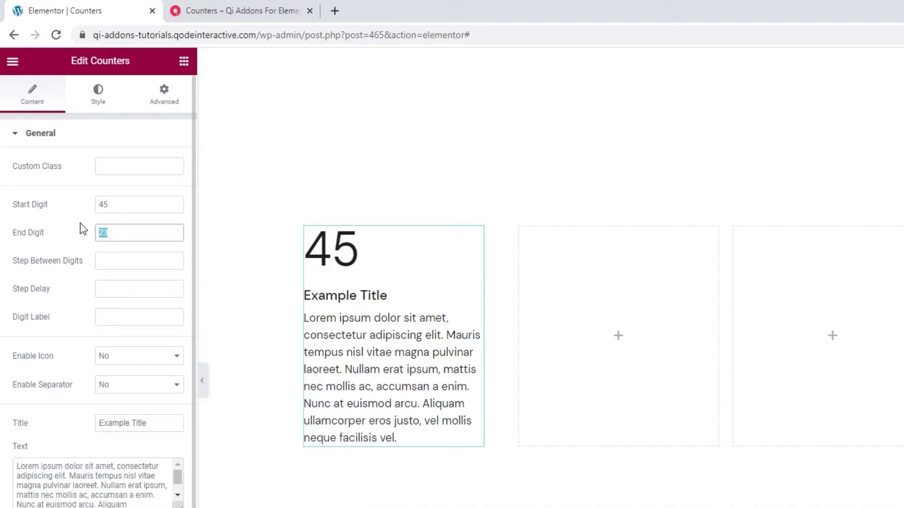
type("52")
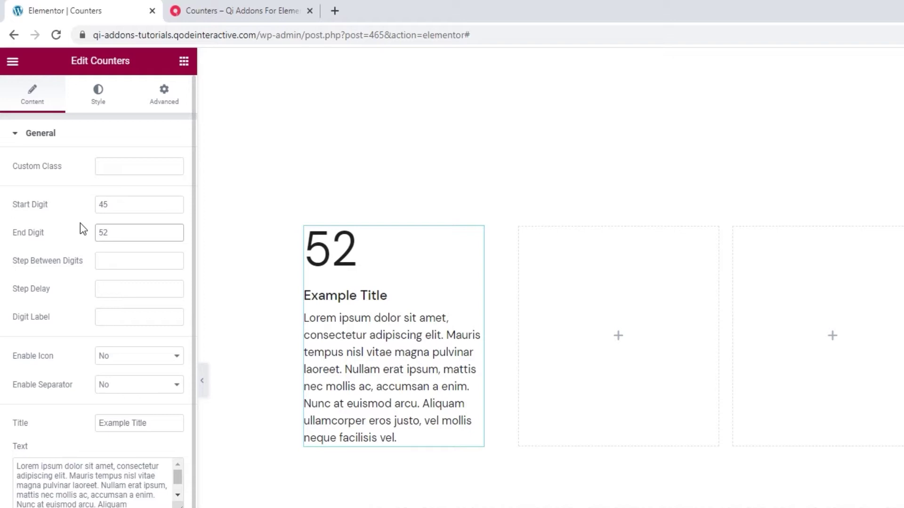
- Try step 3, step delay 500 and digit label 'x', then clear all three fields
left_click(101, 256)
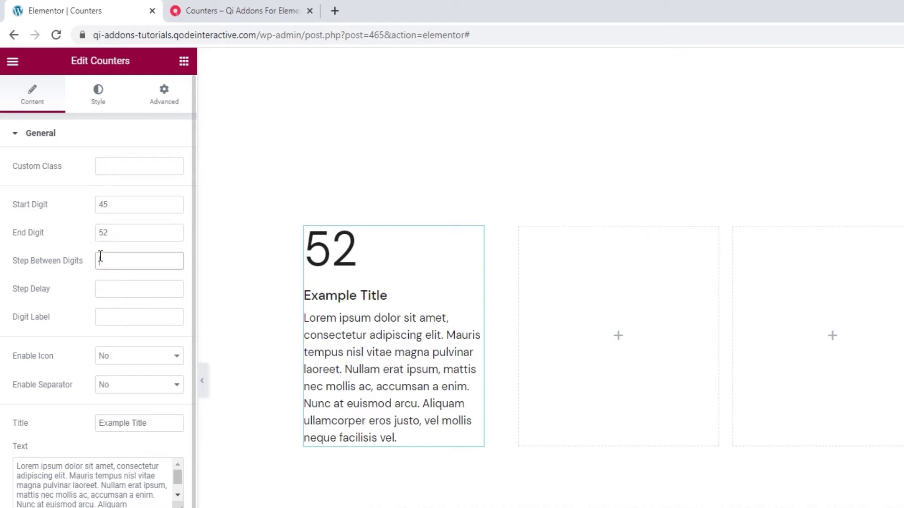
type("3")
left_click(97, 261)
key("BackSpace")
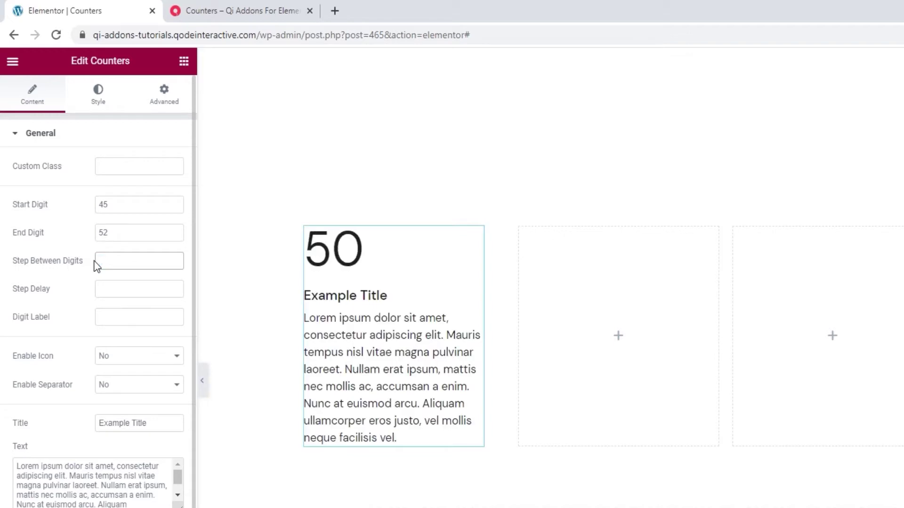
left_click(108, 289)
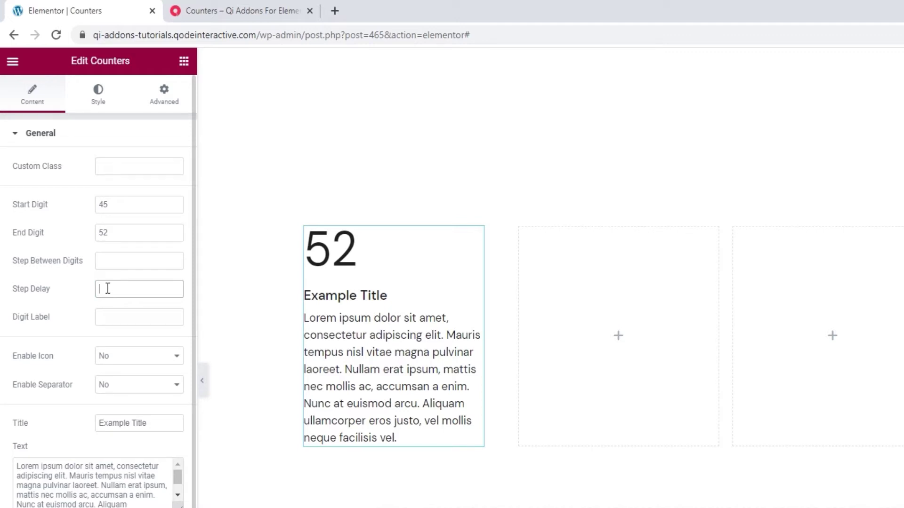
type("500")
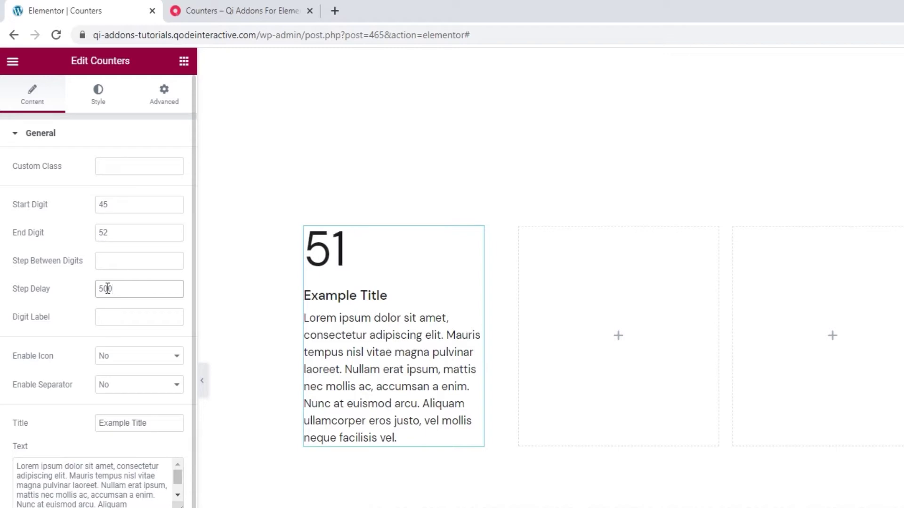
left_click_drag(120, 291, 96, 297)
key("BackSpace")
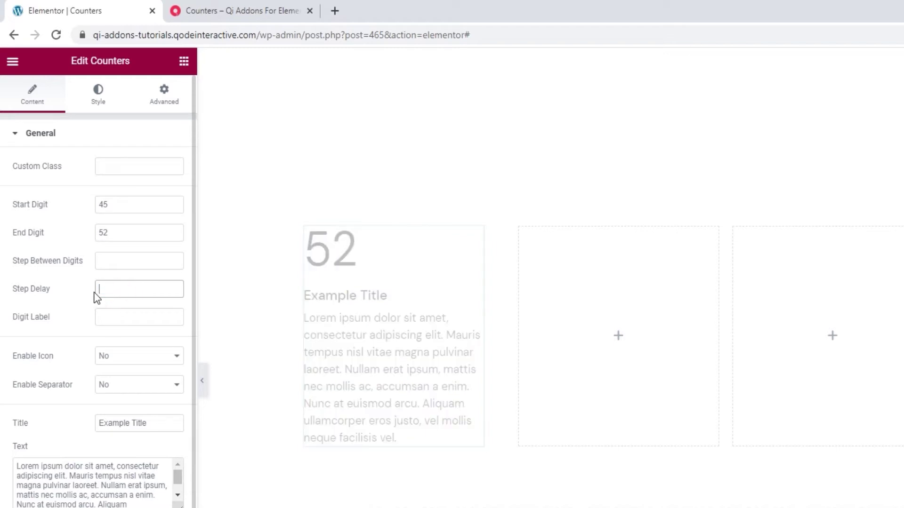
left_click(107, 317)
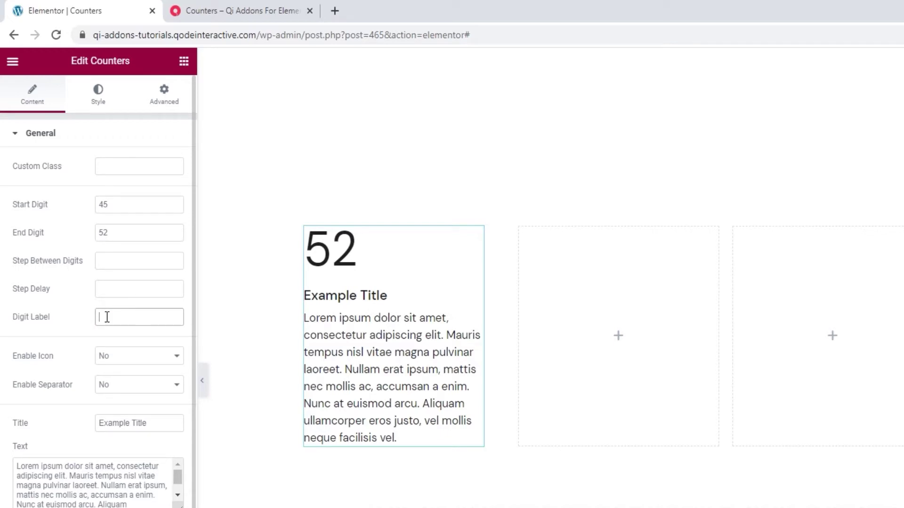
type("x")
left_click_drag(108, 317, 97, 321)
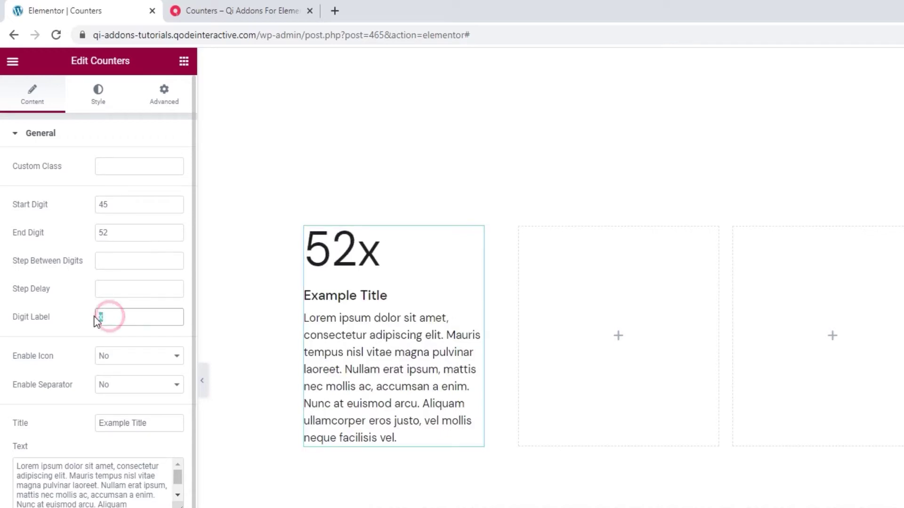
key("BackSpace")
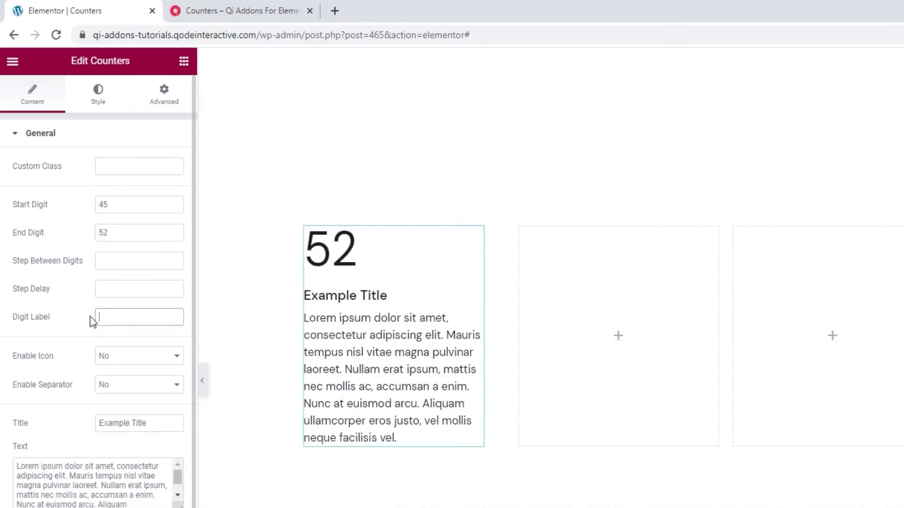
left_click(113, 358)
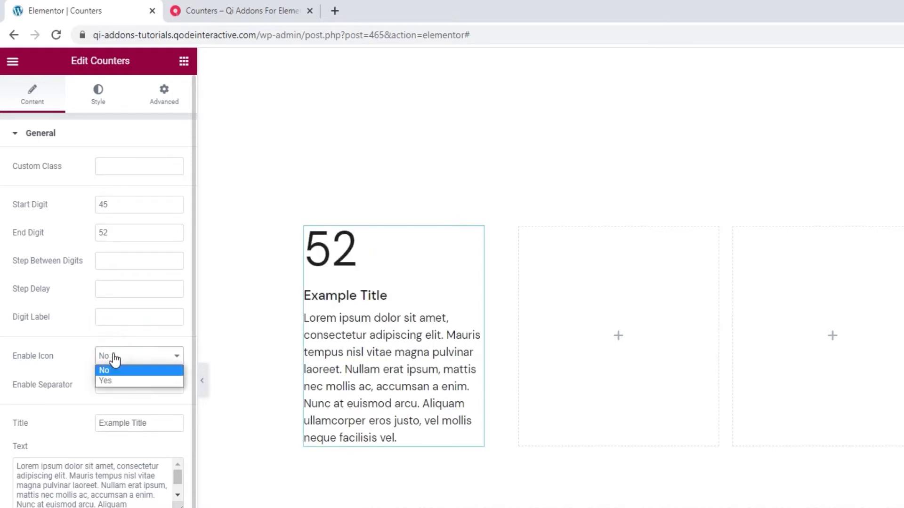
left_click(119, 379)
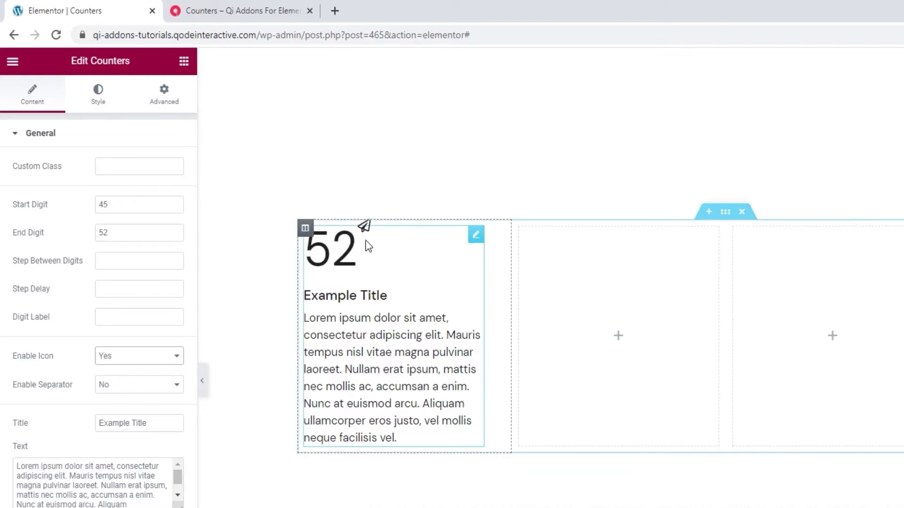
scroll(62, 344, "down", 1)
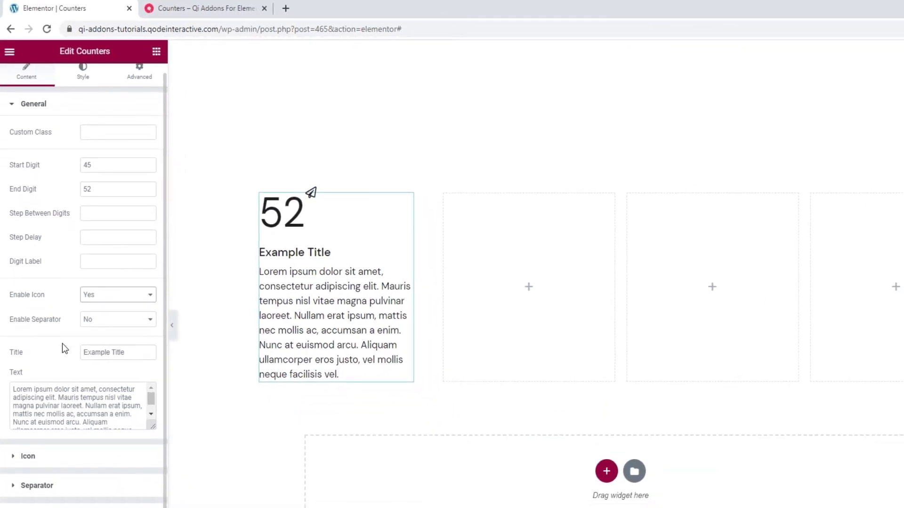
left_click(61, 457)
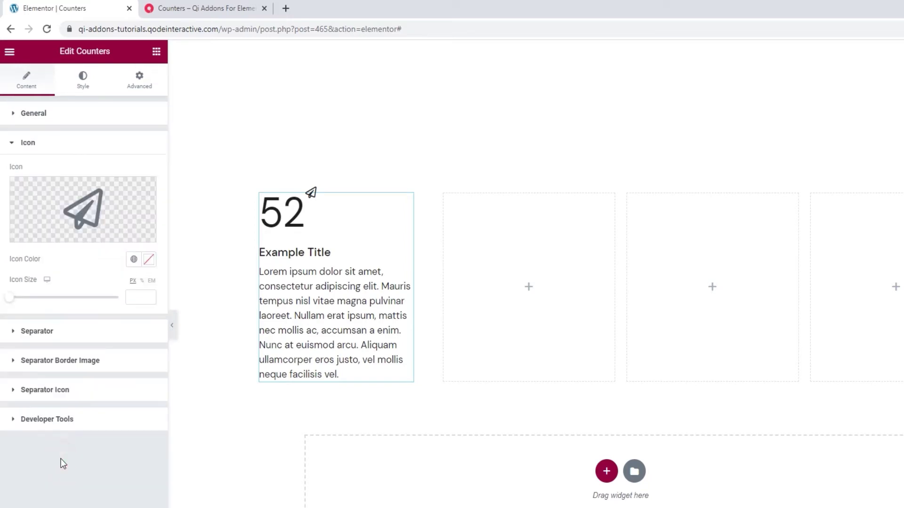
mouse_move(131, 220)
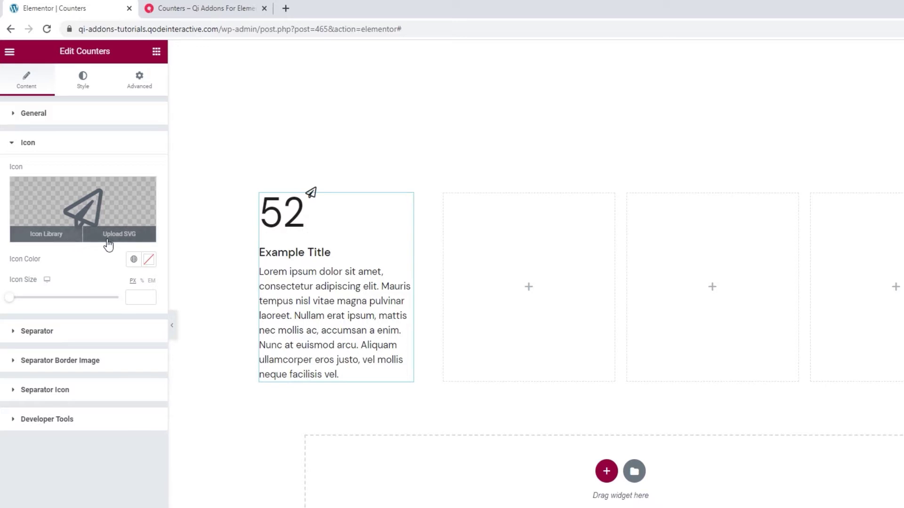
left_click(85, 216)
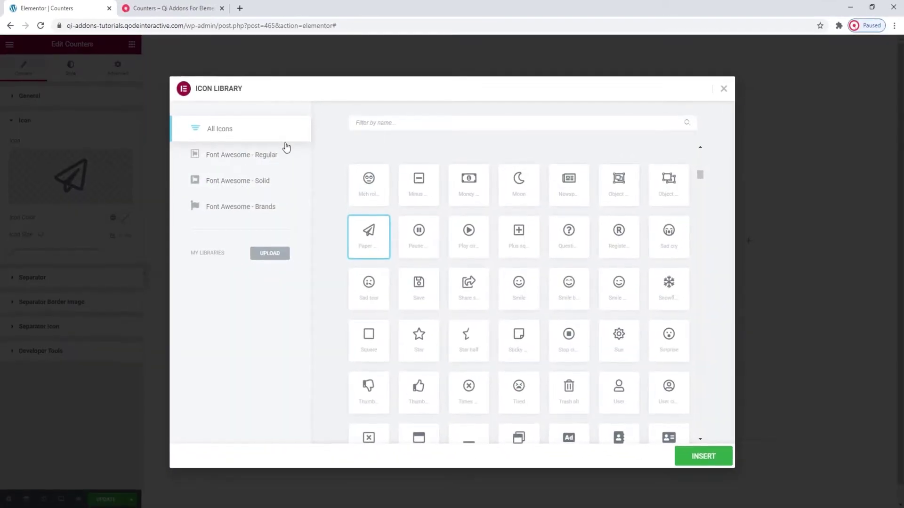
left_click(383, 123)
type("aster")
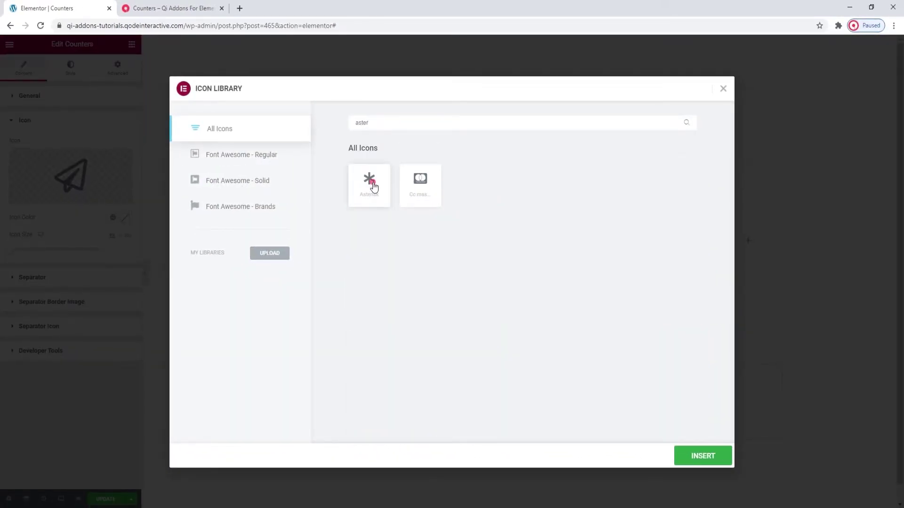
left_click(370, 183)
left_click(702, 456)
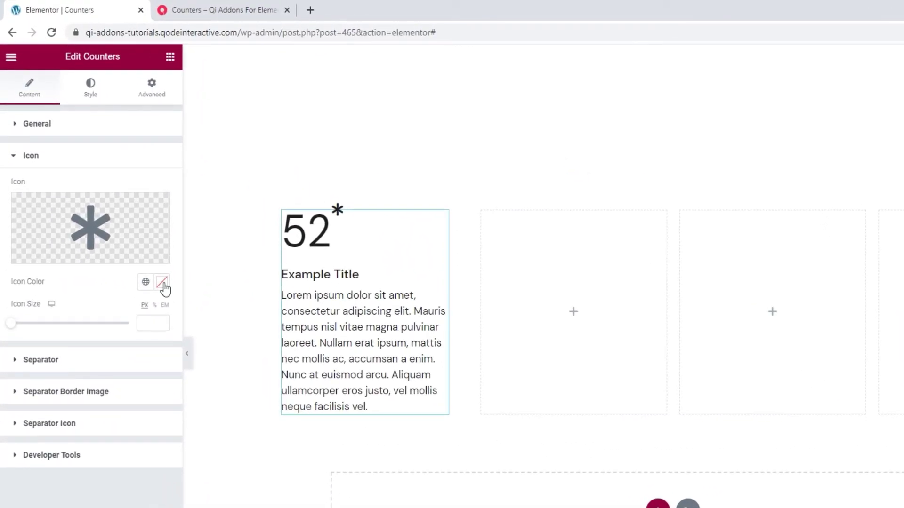
left_click(162, 283)
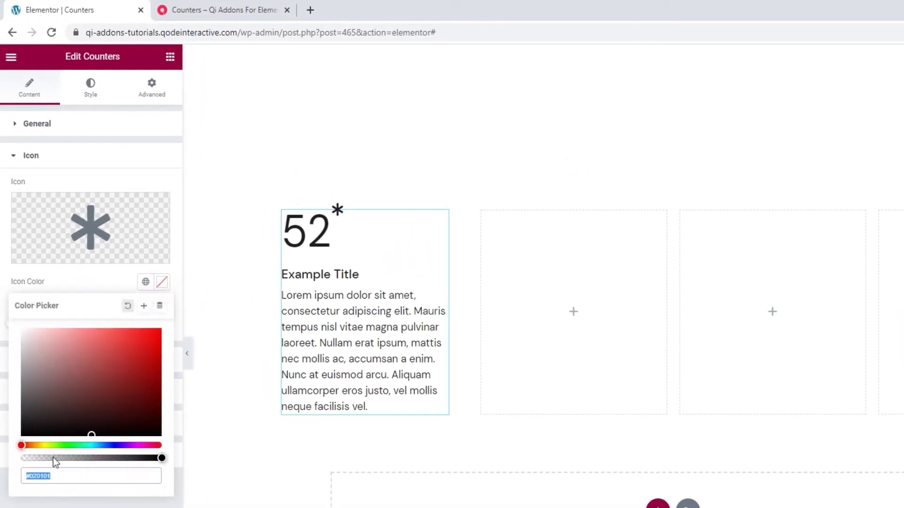
type("#1e1e1e")
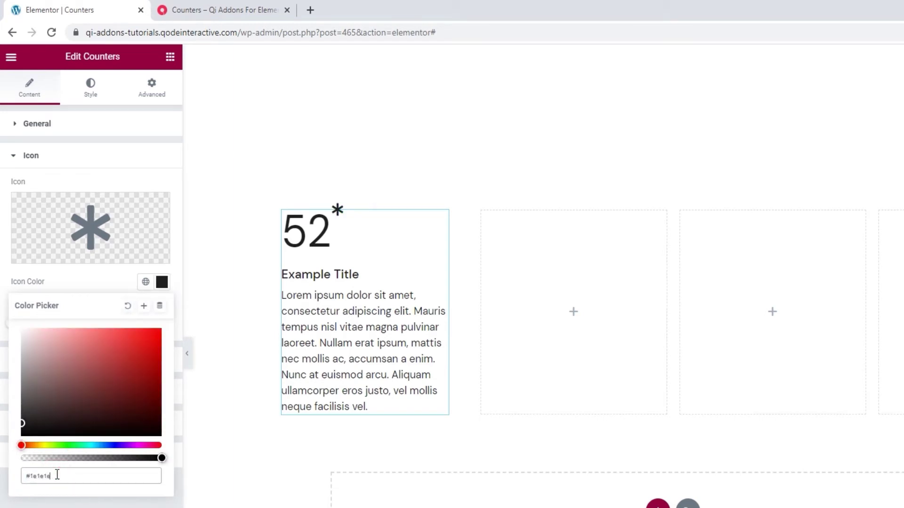
left_click(89, 279)
left_click(152, 324)
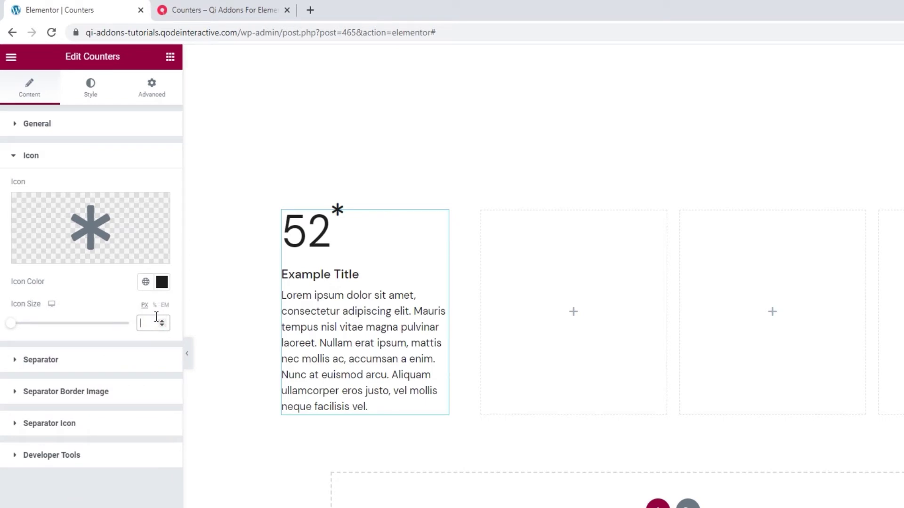
type("15")
left_click(124, 300)
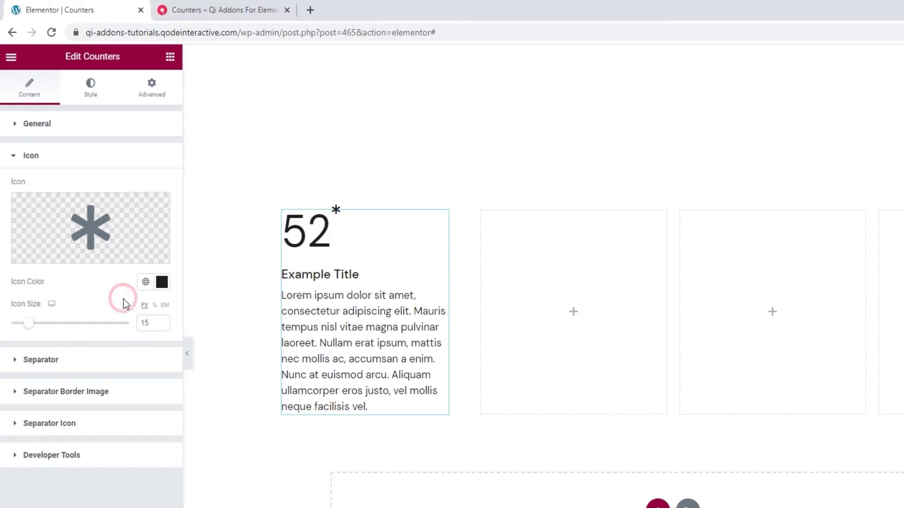
left_click(68, 134)
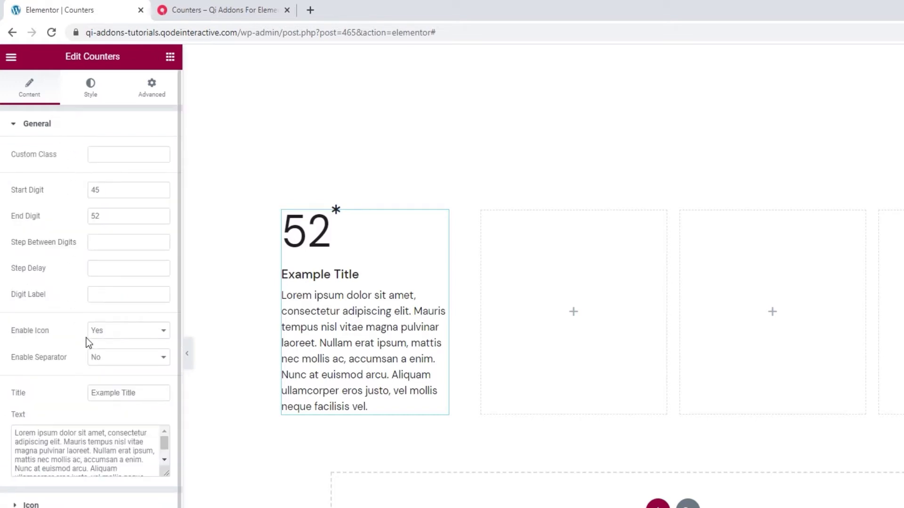
left_click(113, 331)
left_click(119, 346)
- Add a separator under the 52 counter and keep its layout at Standard
left_click(121, 365)
left_click(115, 382)
scroll(115, 382, "down", 1)
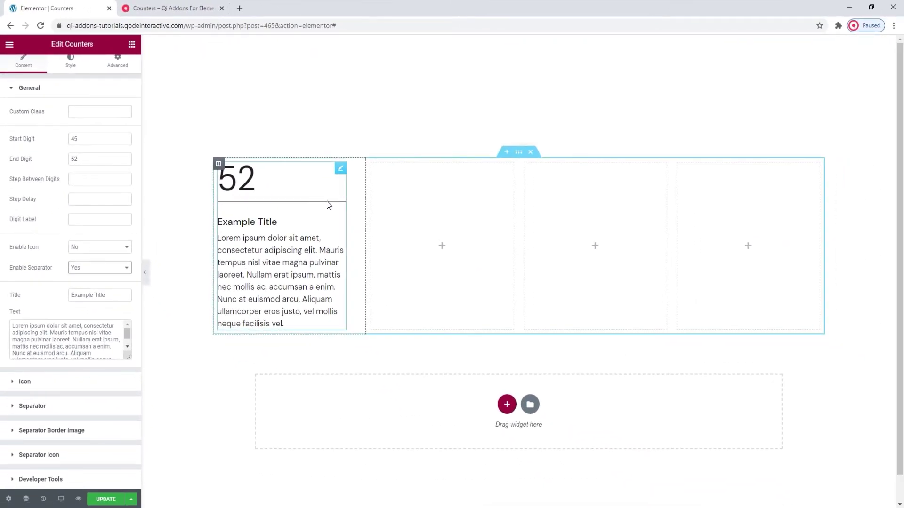
left_click(55, 406)
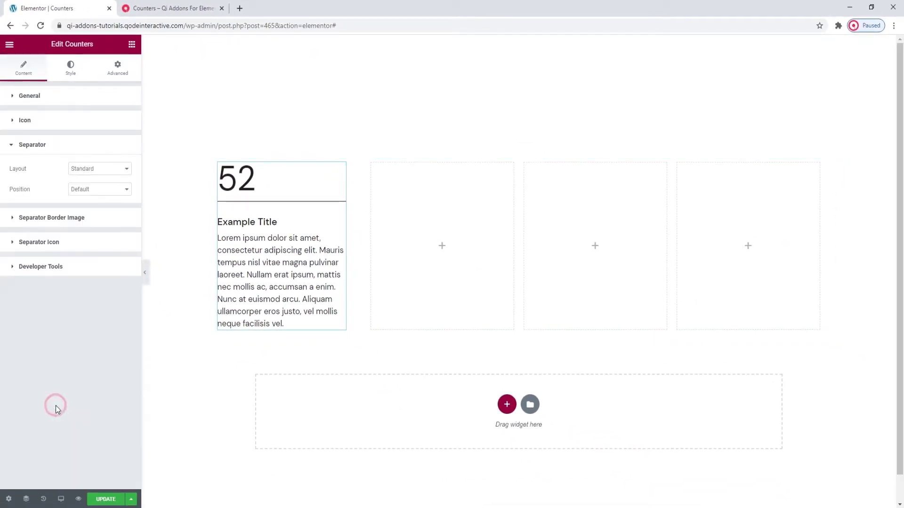
left_click(118, 170)
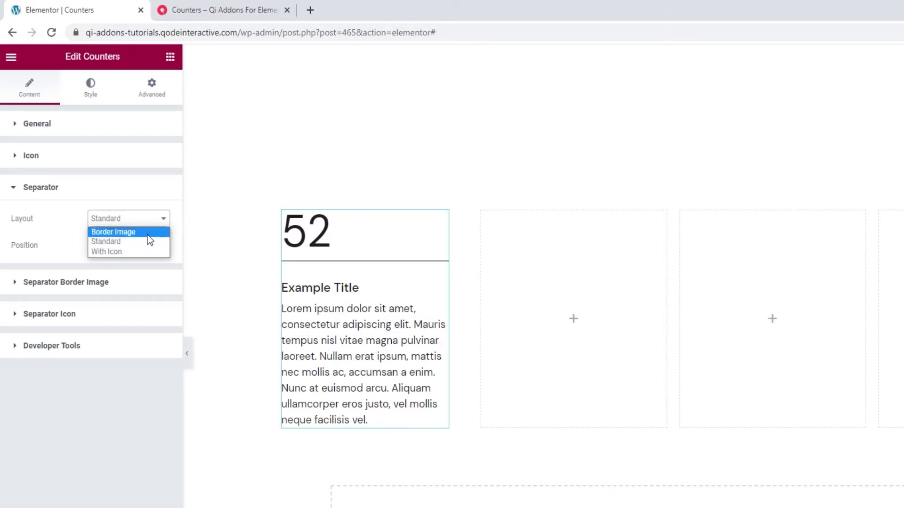
left_click(132, 218)
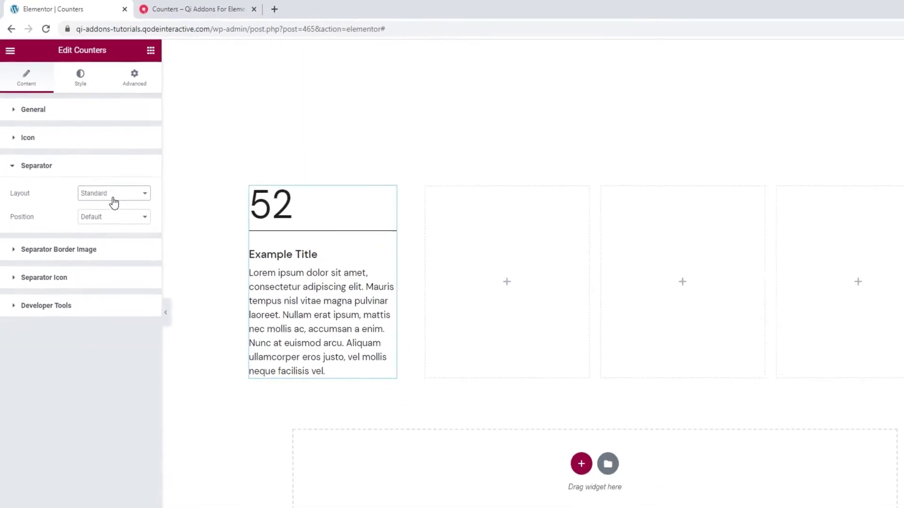
left_click(75, 79)
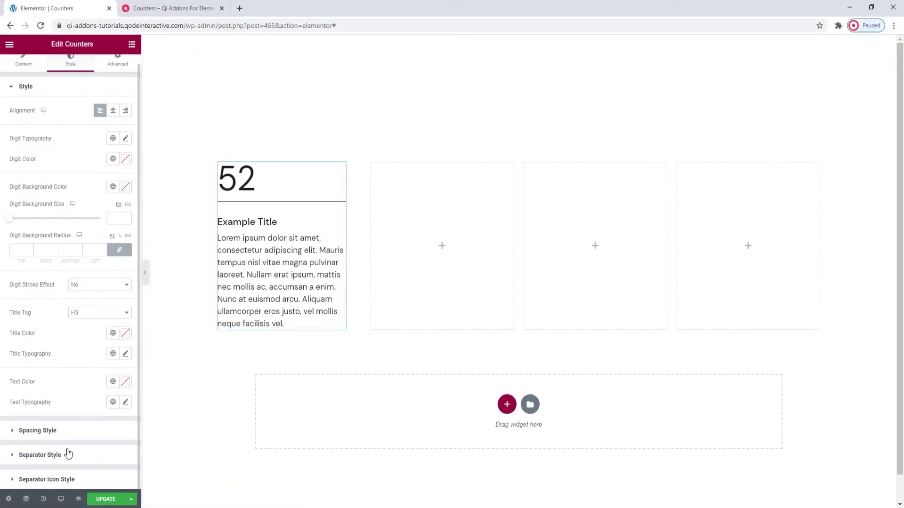
- Preview a red separator colour, then reset the colour to default
left_click(67, 448)
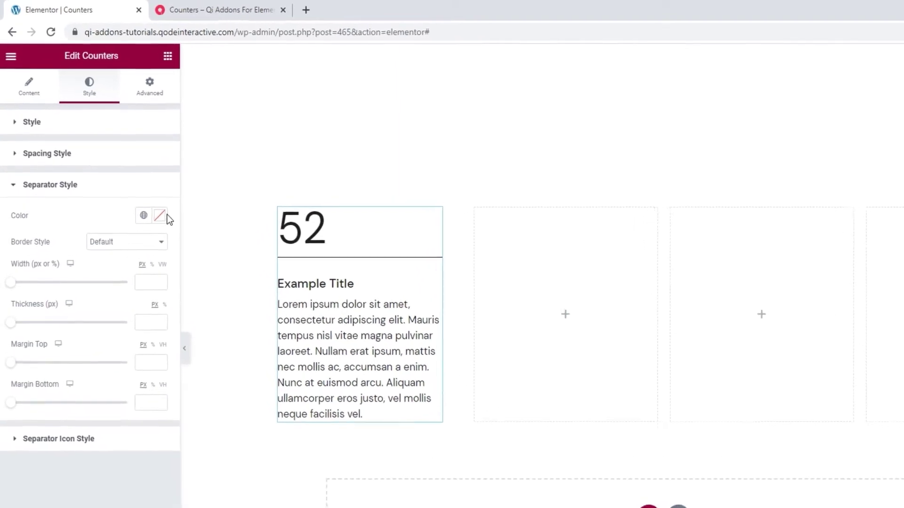
left_click(127, 171)
left_click_drag(124, 285, 109, 306)
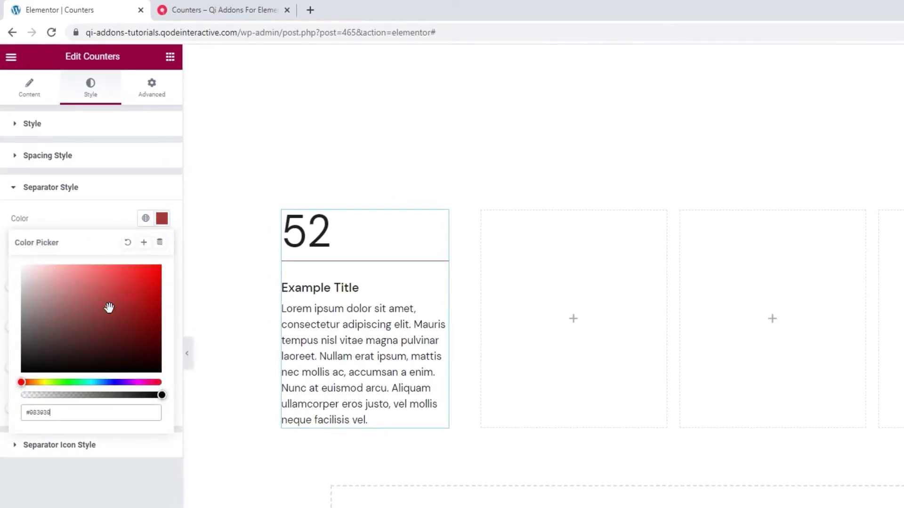
left_click(128, 243)
left_click(117, 211)
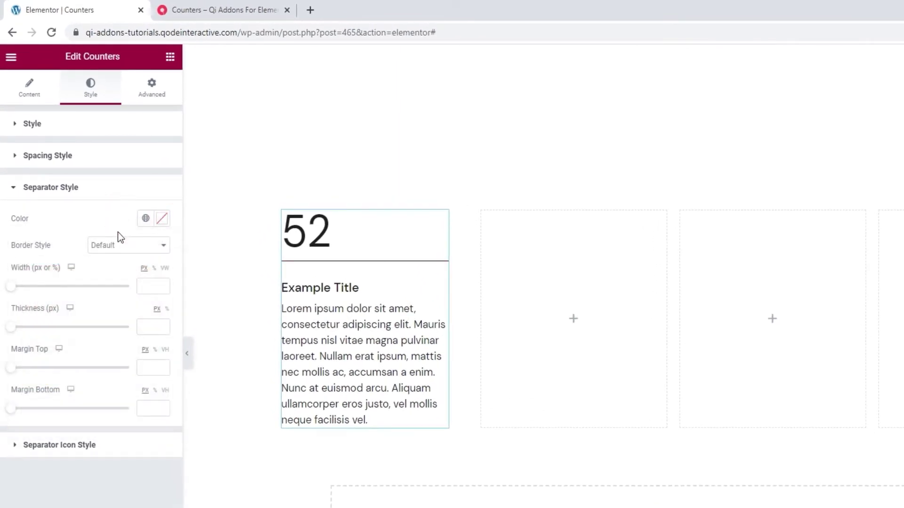
- Try solid, dashed and dotted separator border styles, then return to default
left_click(120, 246)
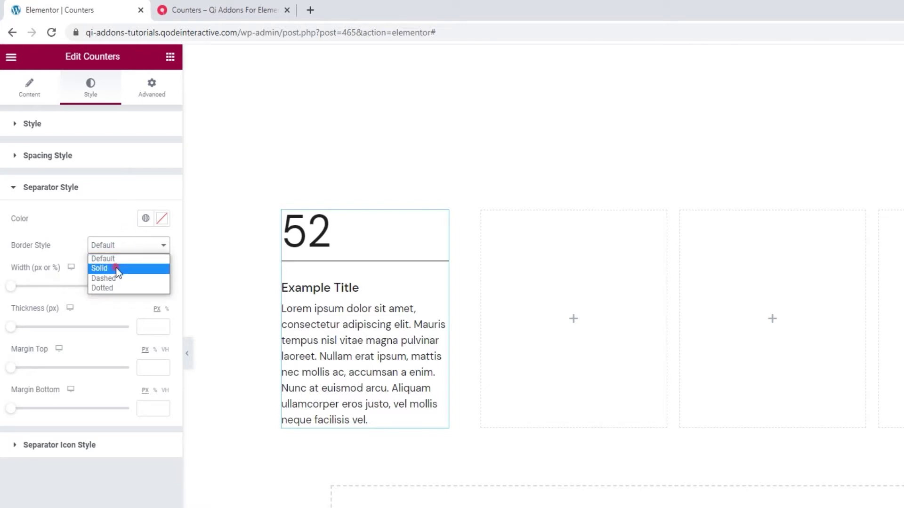
left_click(116, 267)
left_click(120, 248)
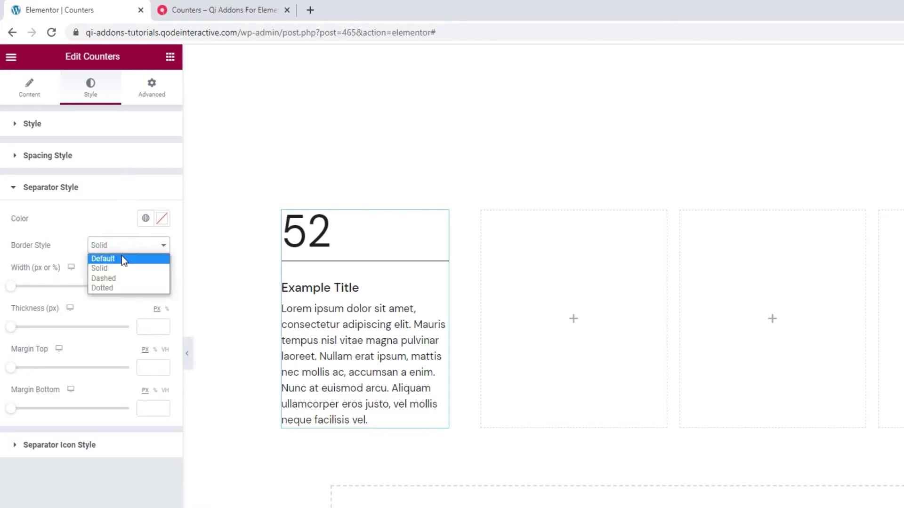
left_click(119, 277)
left_click(117, 248)
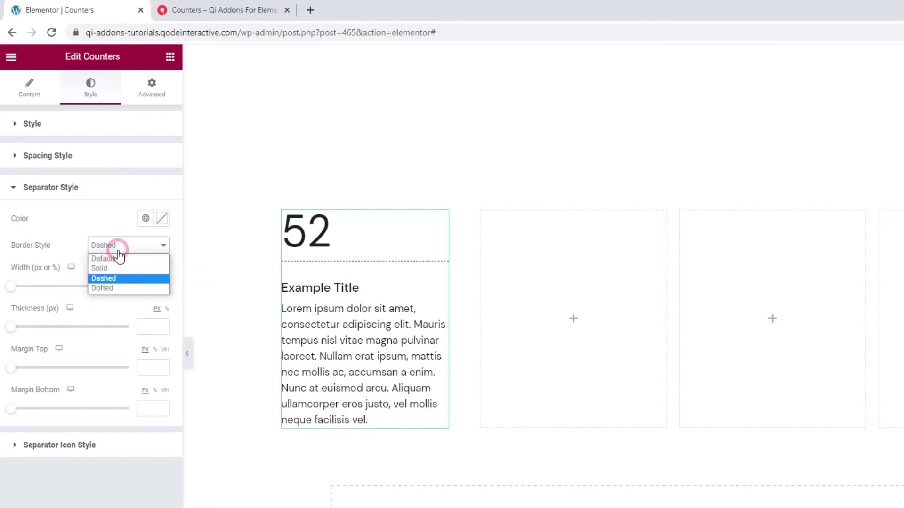
left_click(109, 286)
left_click(113, 250)
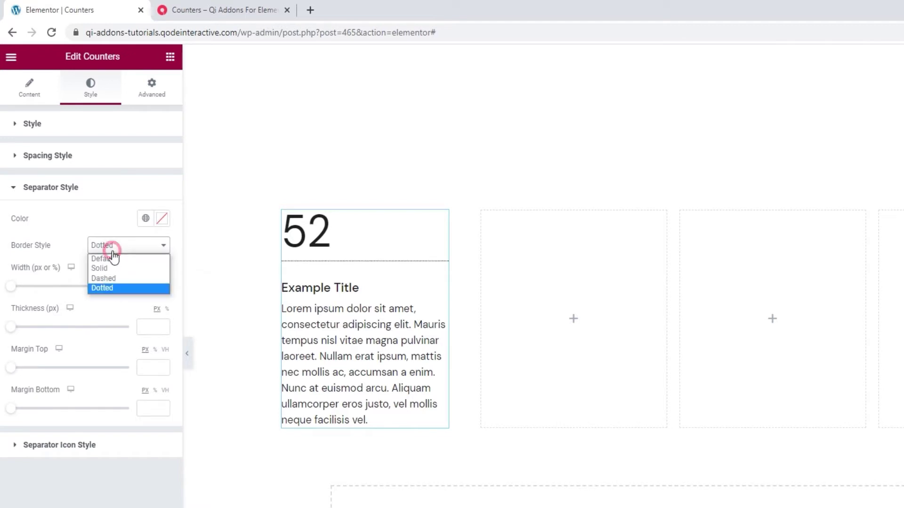
left_click(113, 258)
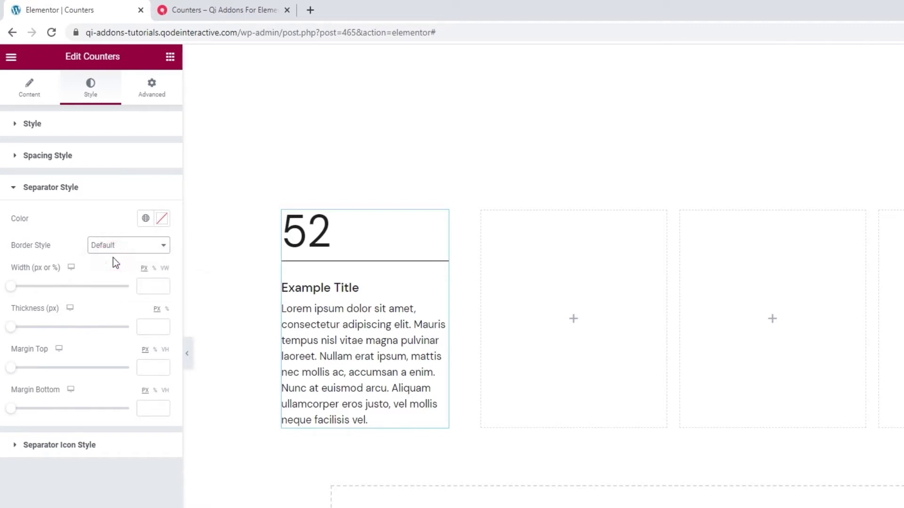
- Test separator width 100 and several thicknesses, then clear both back to default
left_click(154, 289)
type("100")
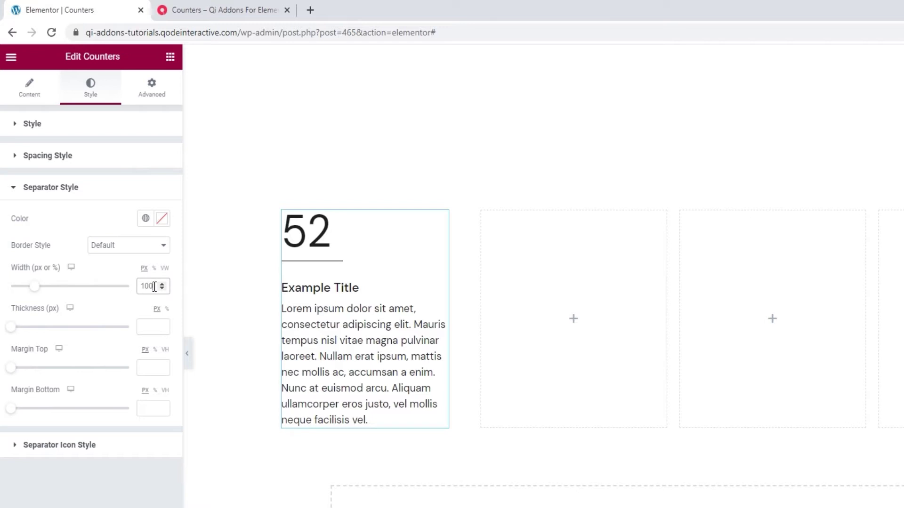
left_click_drag(155, 287, 131, 287)
key("BackSpace")
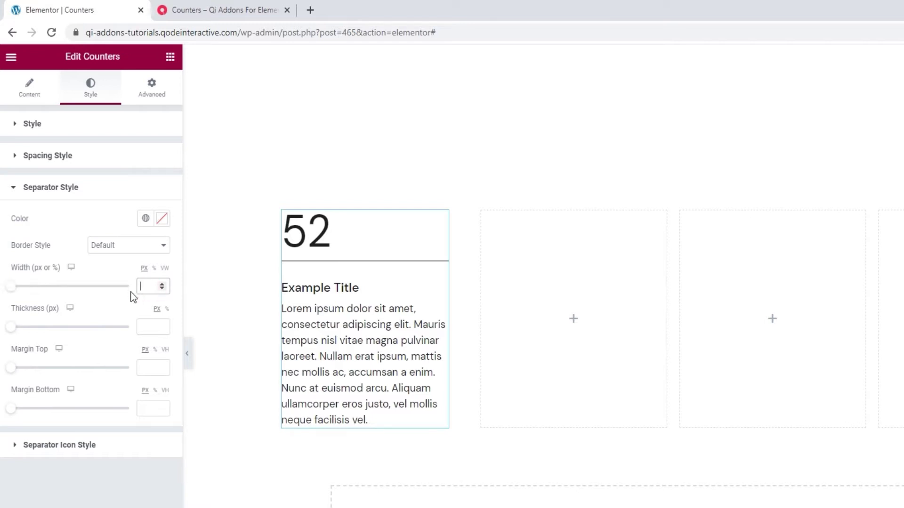
left_click(141, 327)
left_click(161, 329)
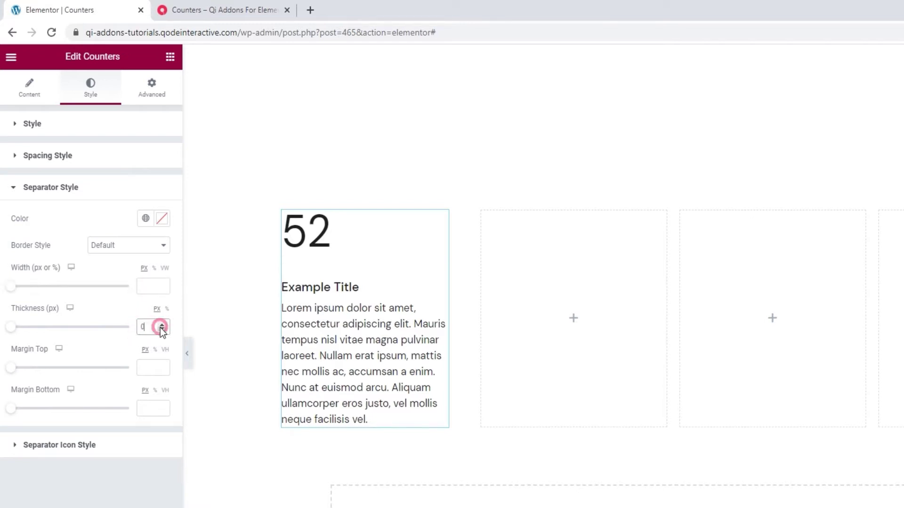
left_click(161, 326)
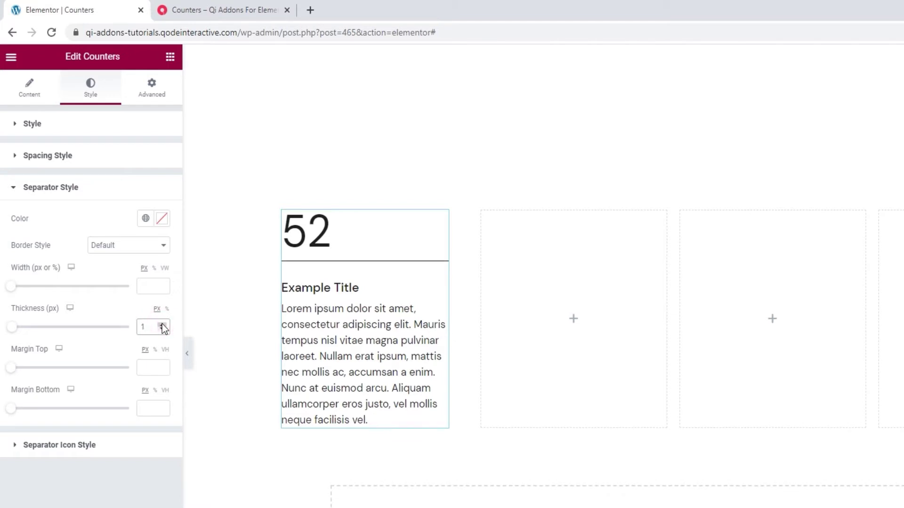
left_click(162, 326)
double_click(142, 327)
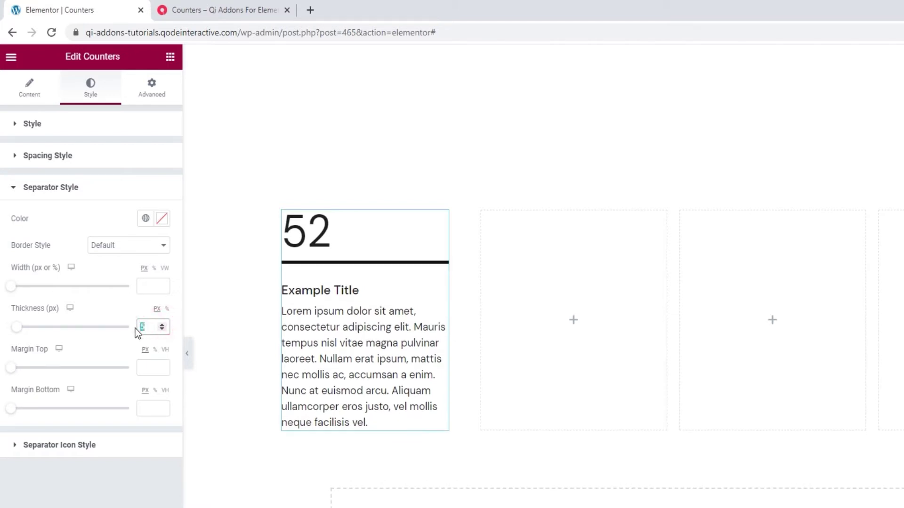
key("BackSpace")
- Try a 40 top and 30 bottom separator margin, then leave both empty
left_click(147, 369)
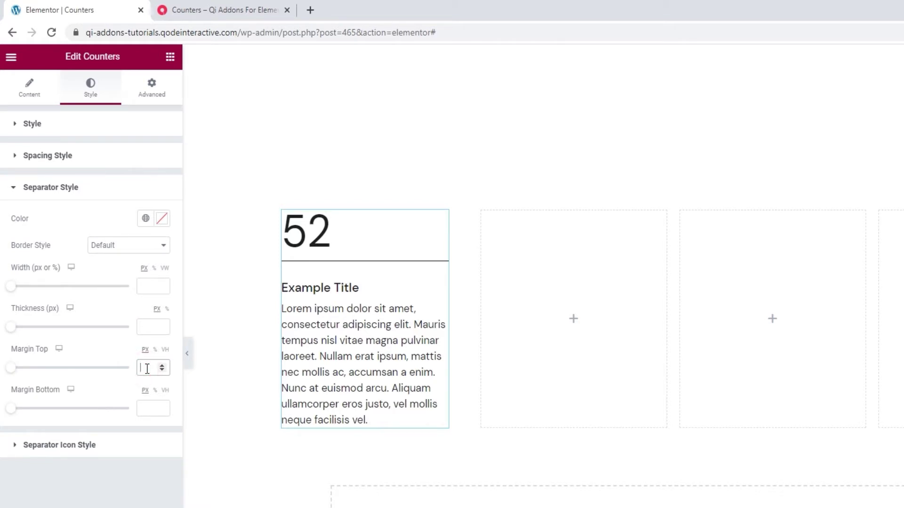
type("40")
double_click(147, 368)
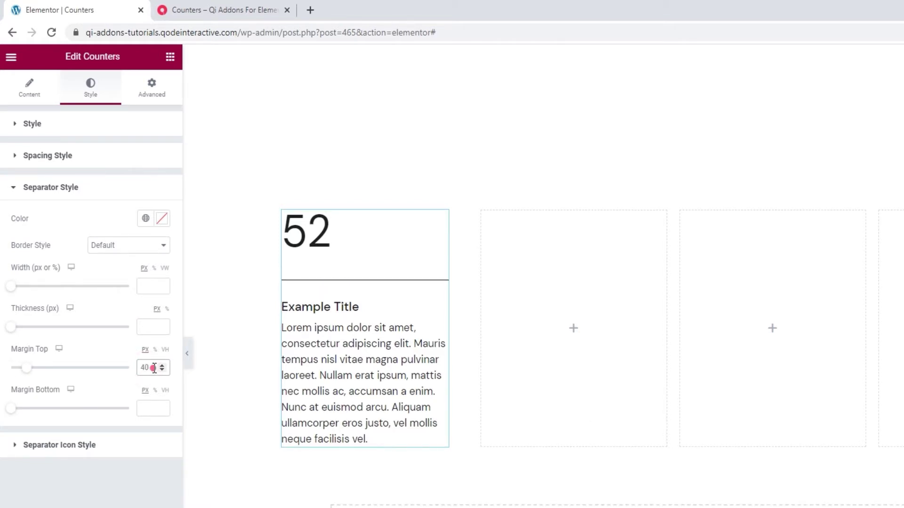
key("BackSpace")
left_click(149, 405)
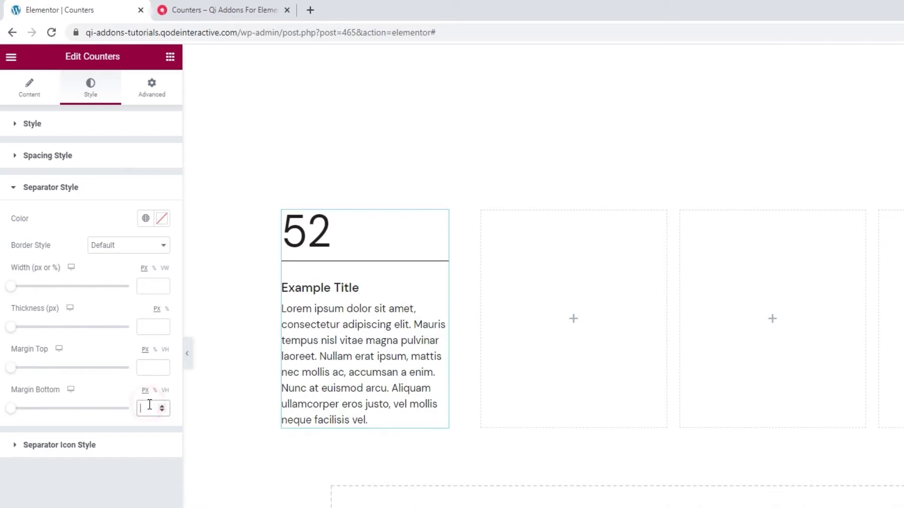
type("30")
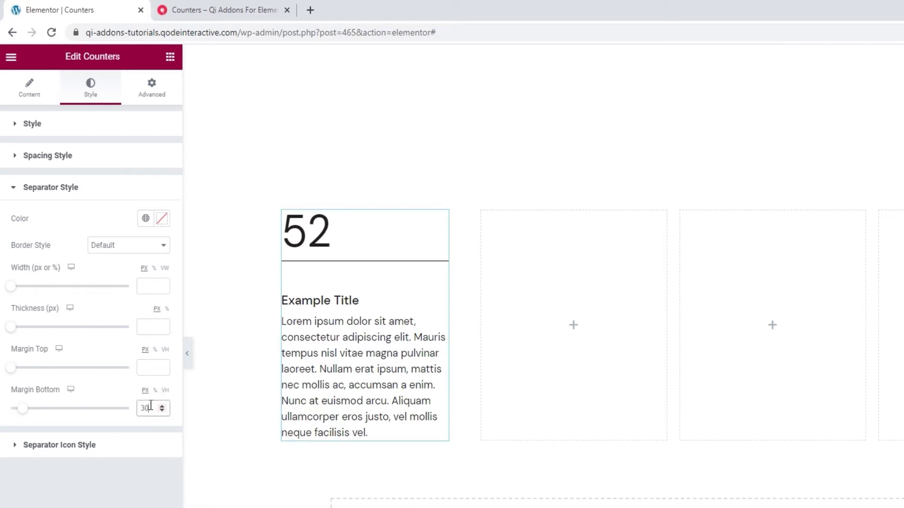
key("BackSpace")
triple_click(128, 387)
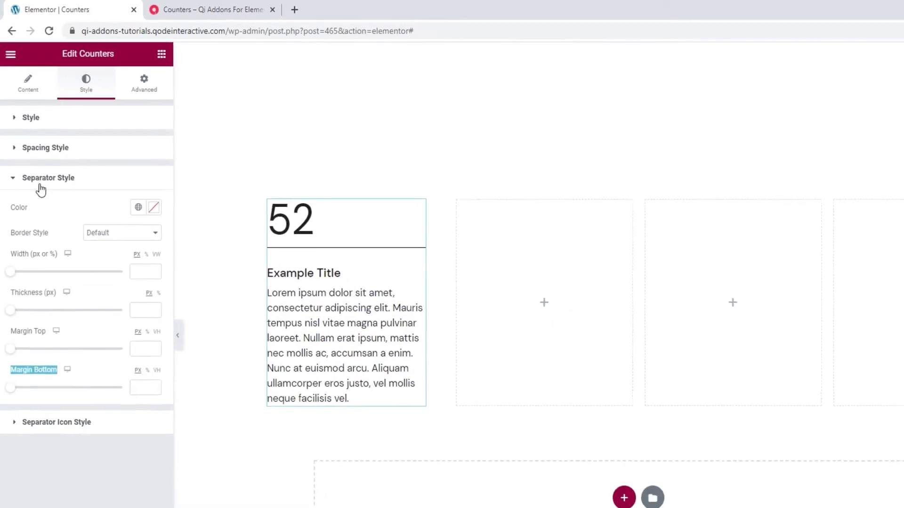
left_click(28, 83)
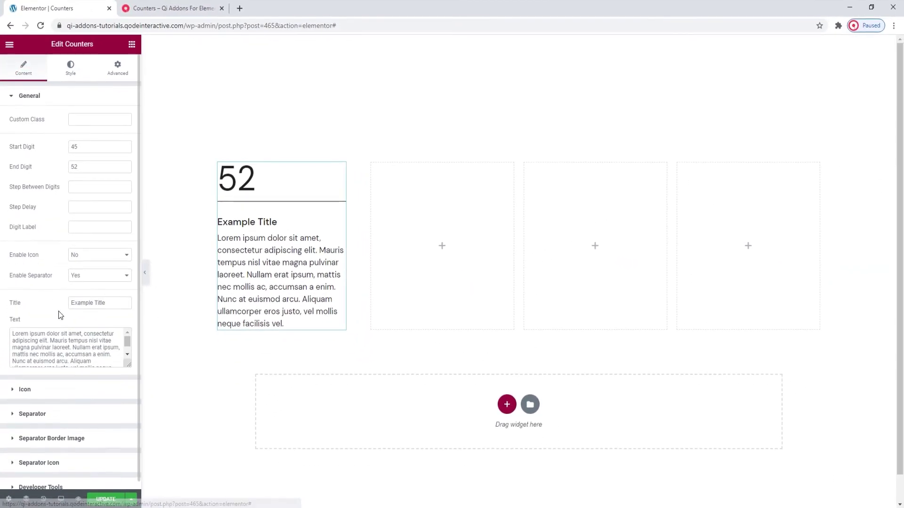
- Switch the separator layout to Border Image using the checkerboard border-img.jpg
left_click(63, 405)
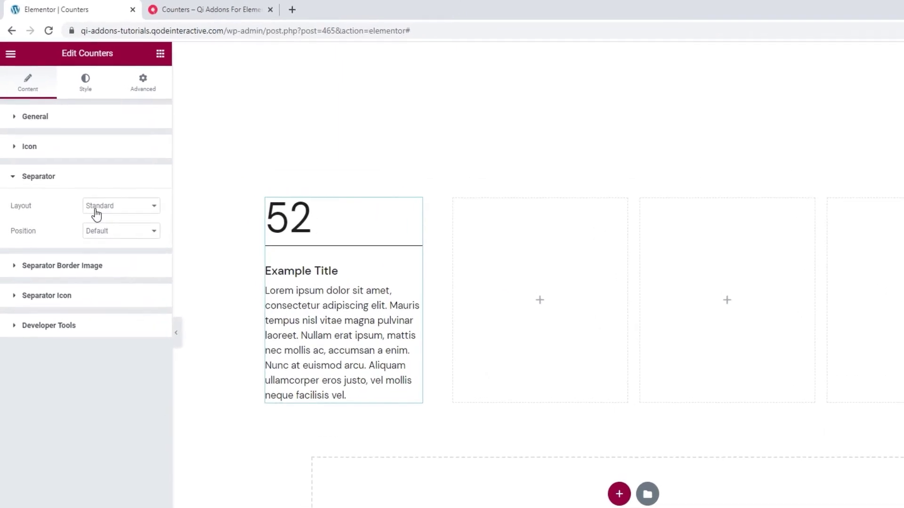
left_click(125, 218)
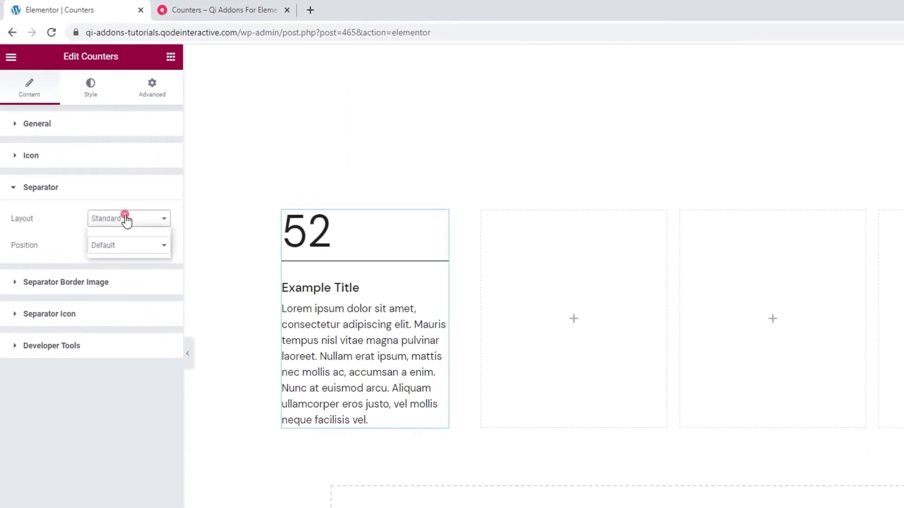
left_click(132, 231)
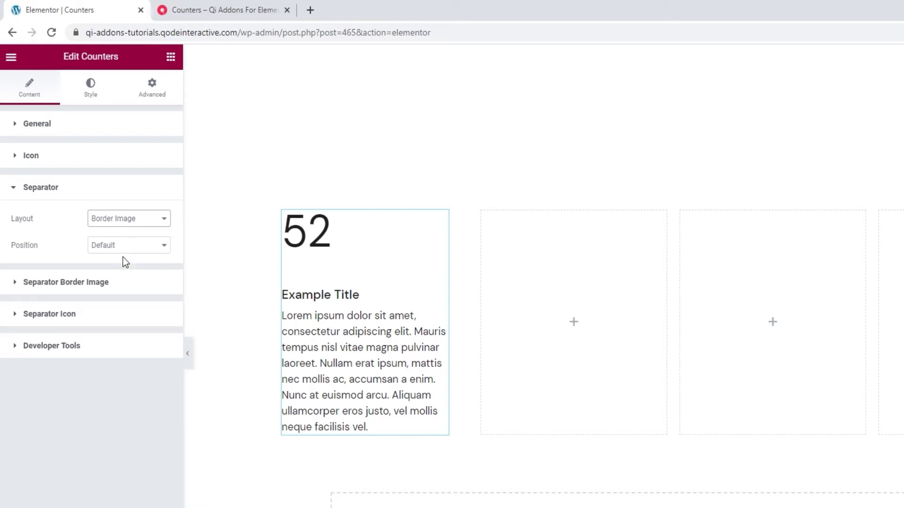
left_click(117, 282)
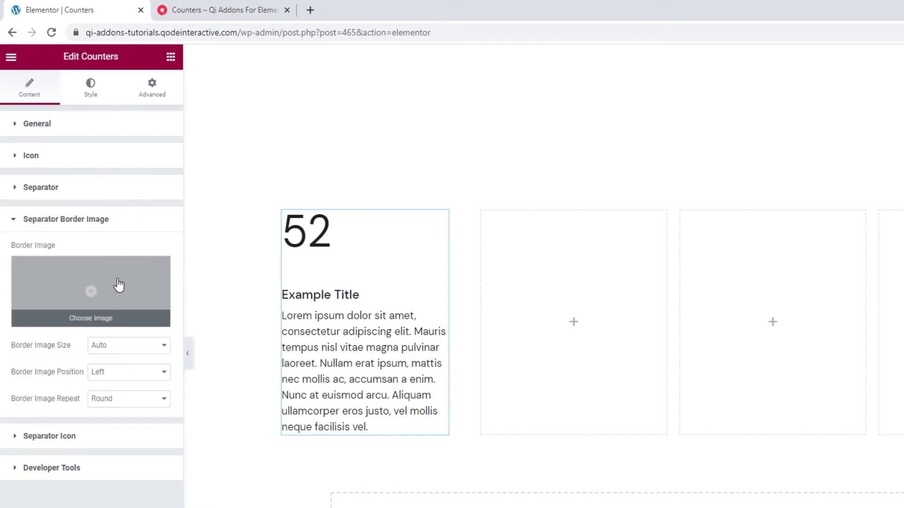
left_click(91, 288)
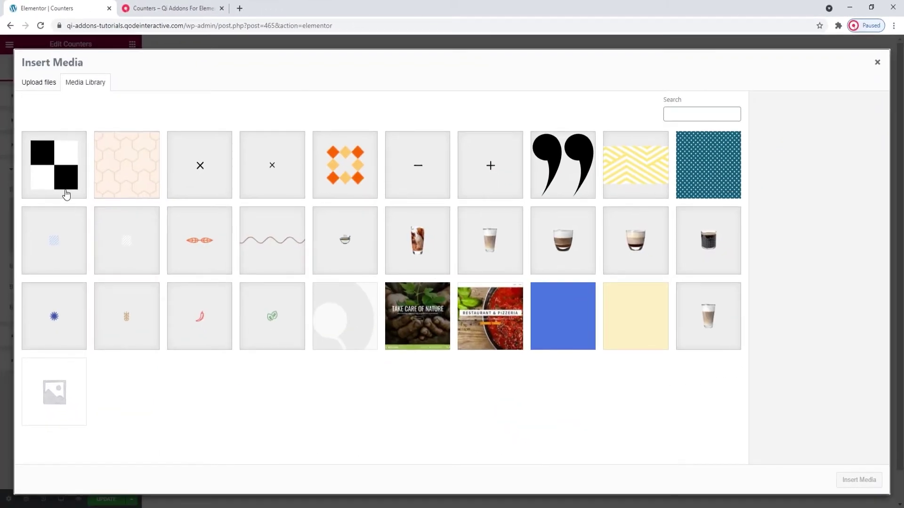
left_click(66, 195)
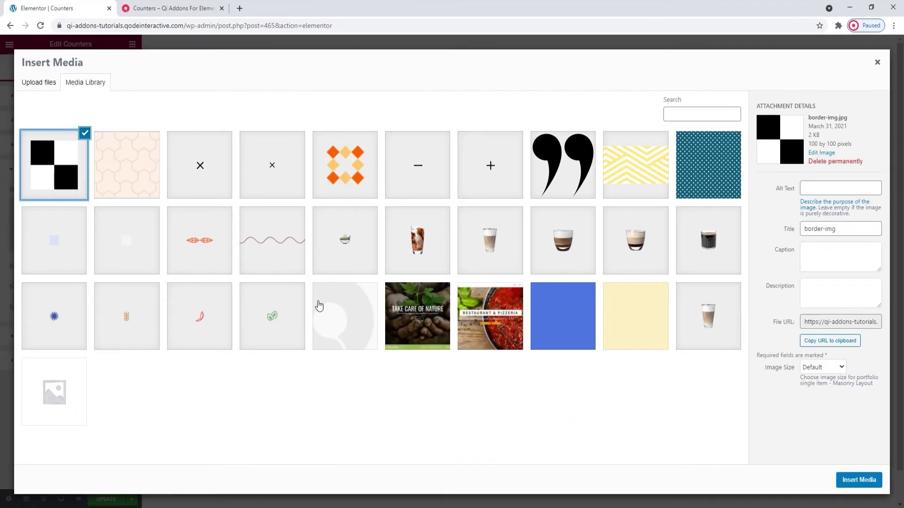
left_click(858, 481)
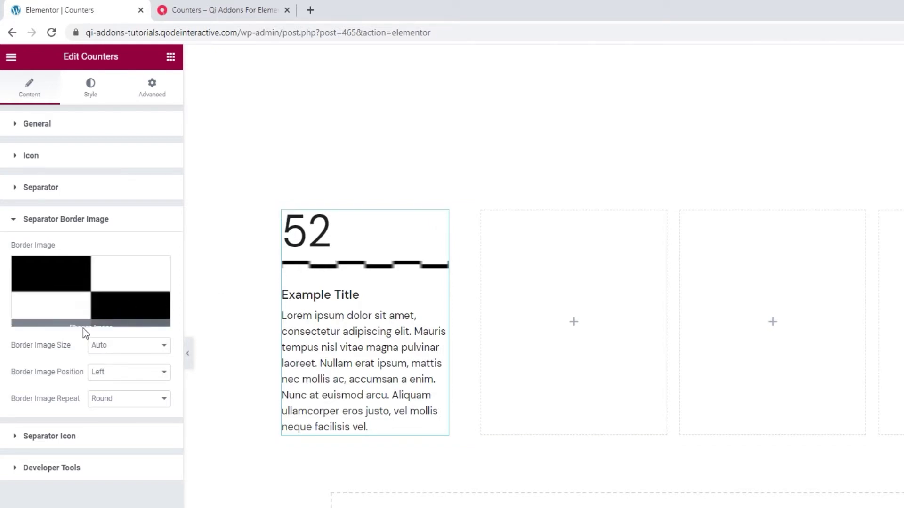
left_click(127, 356)
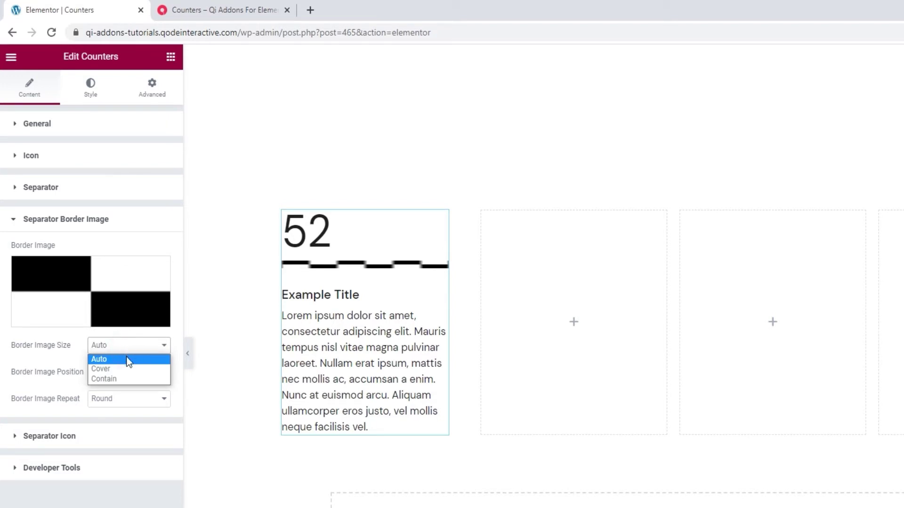
- Set Border Image Size to Contain, leaving the position unchanged
left_click(129, 369)
left_click(125, 347)
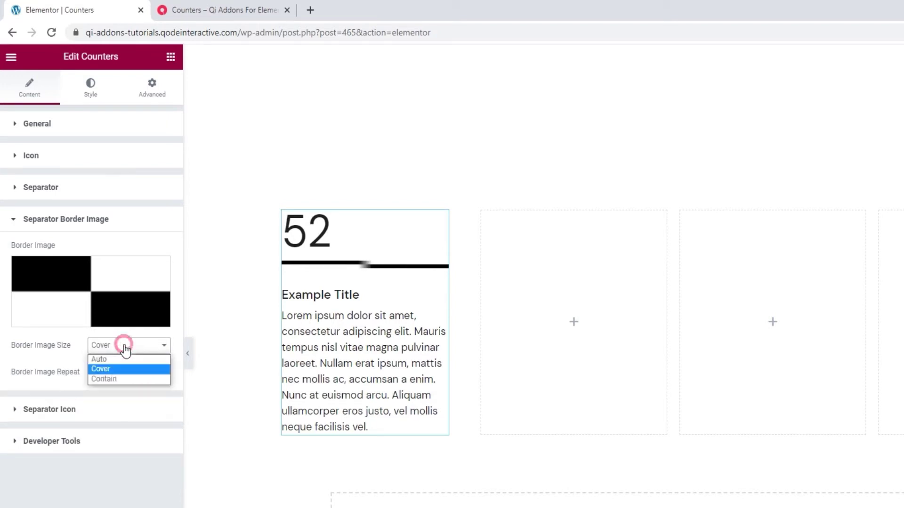
left_click(125, 379)
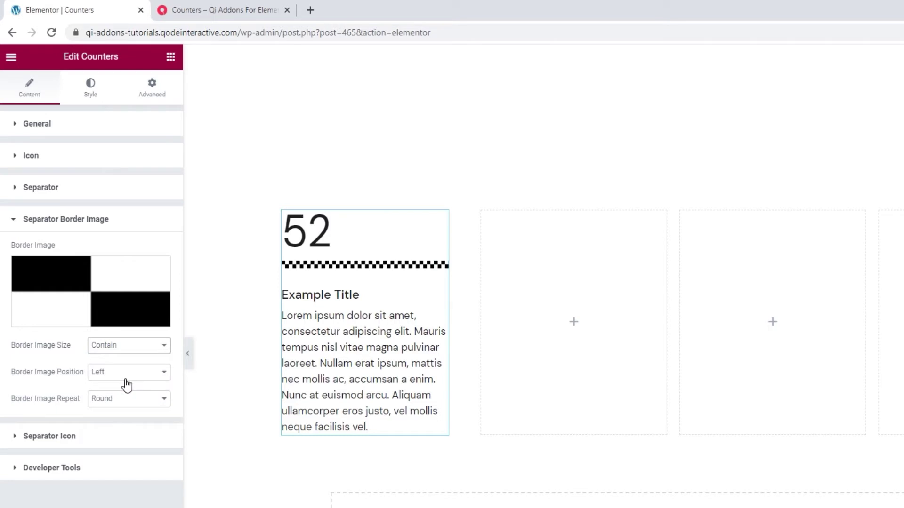
left_click(124, 382)
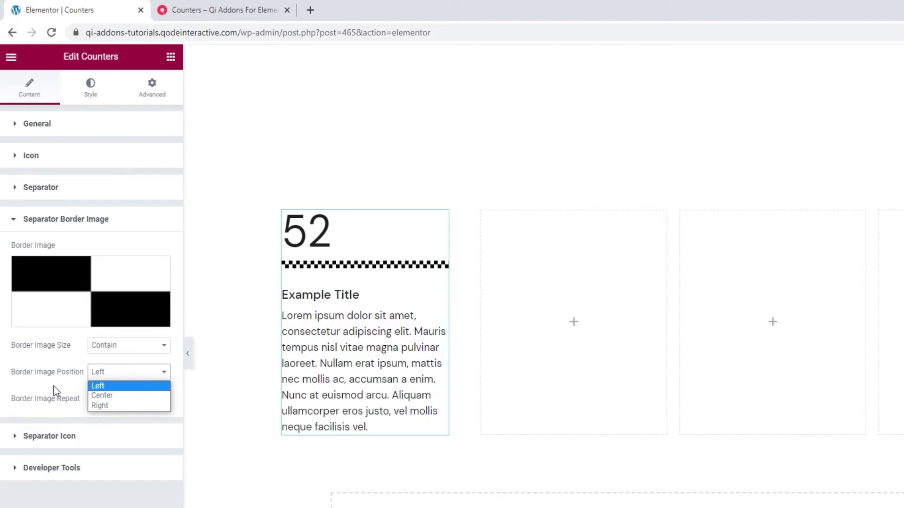
left_click(54, 386)
- Try Repeat and Space tiling, then set Border Image Repeat to None
left_click(107, 401)
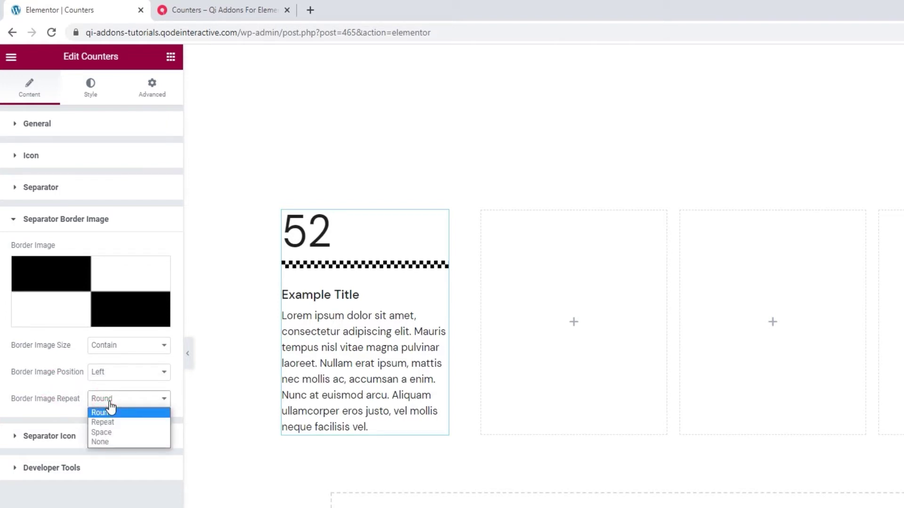
left_click(124, 423)
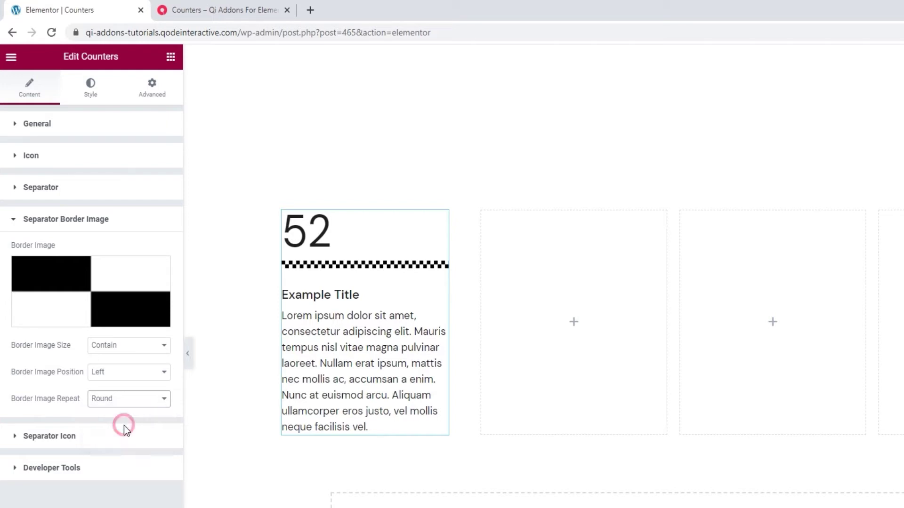
left_click(119, 406)
left_click(123, 432)
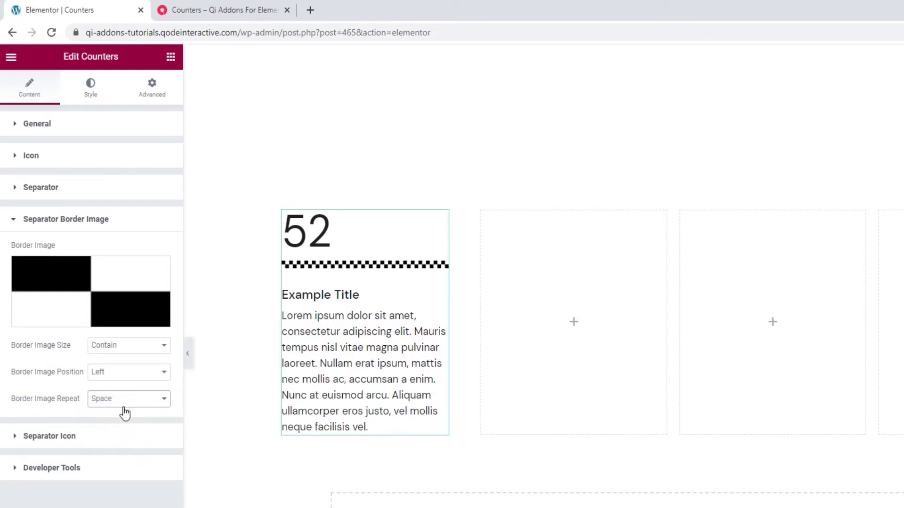
left_click(121, 404)
left_click(123, 444)
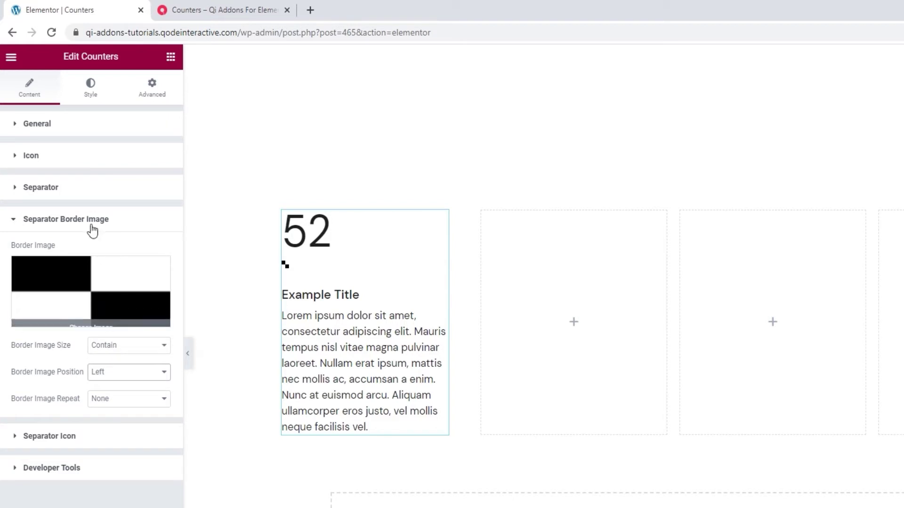
- Set the separator layout to With Icon, trying center, left and right before keeping Default position
left_click(78, 187)
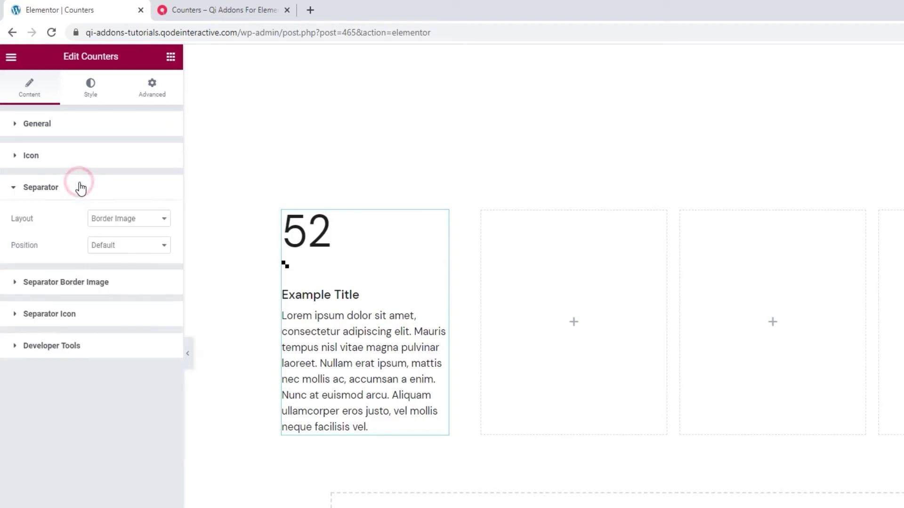
left_click(102, 219)
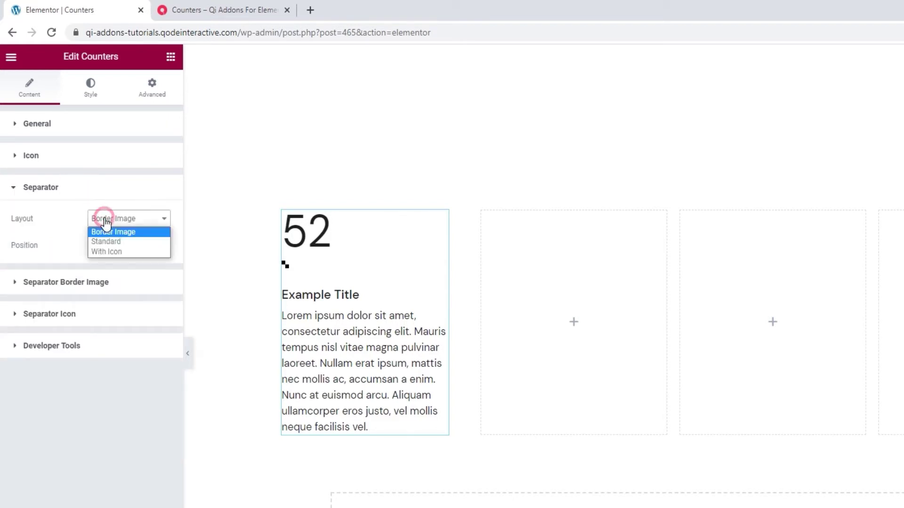
left_click(117, 252)
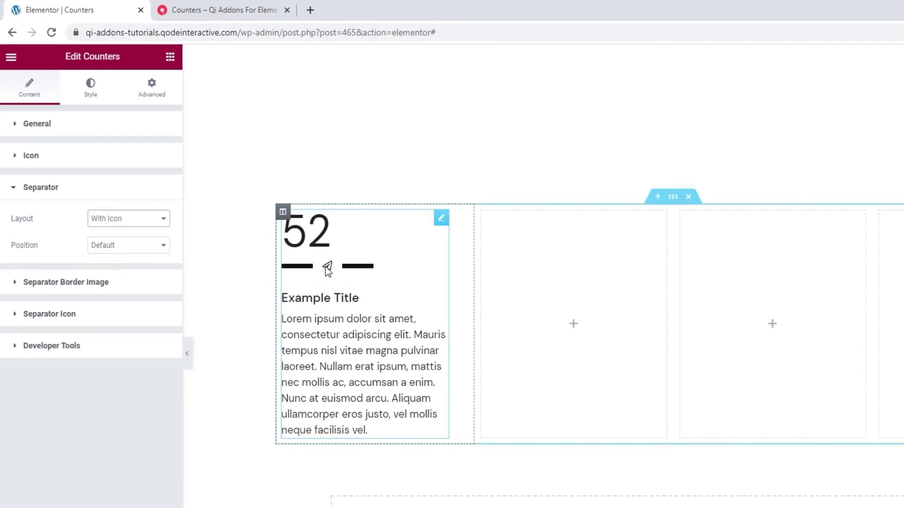
left_click(114, 245)
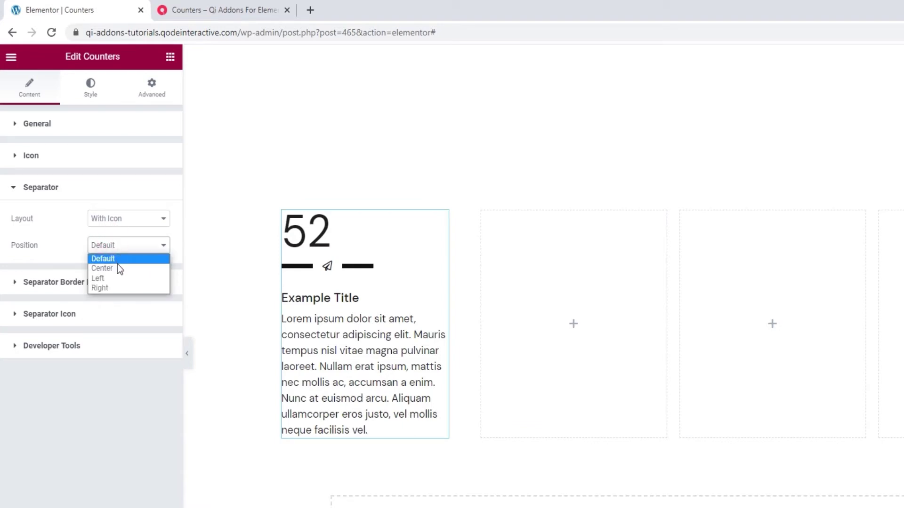
left_click(117, 268)
left_click(116, 252)
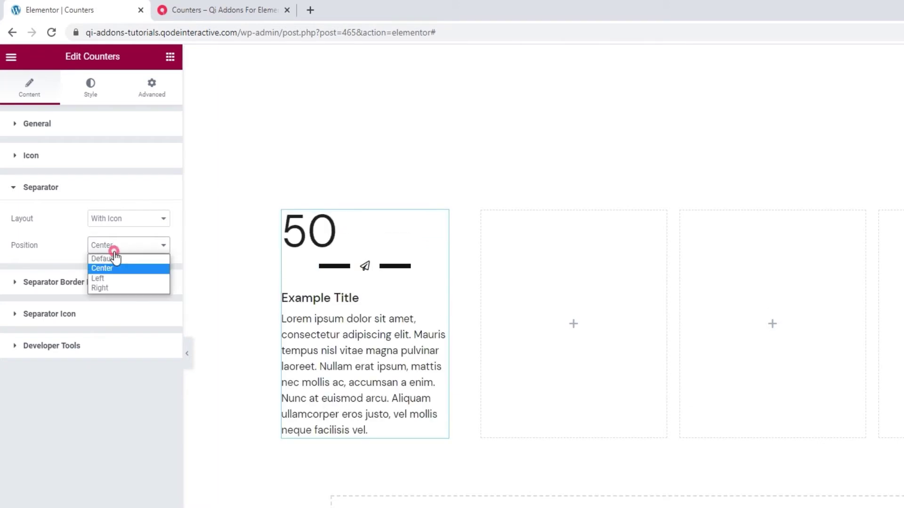
left_click(115, 276)
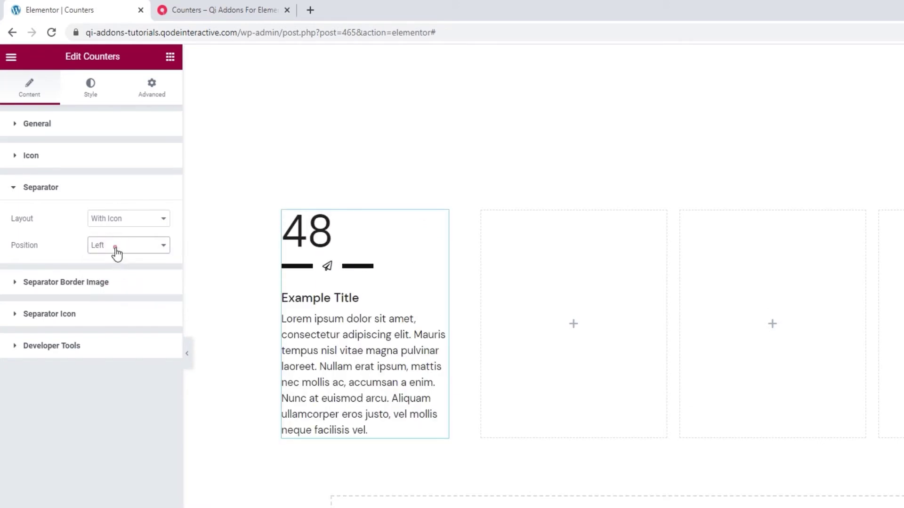
left_click(115, 250)
left_click(113, 287)
left_click(123, 246)
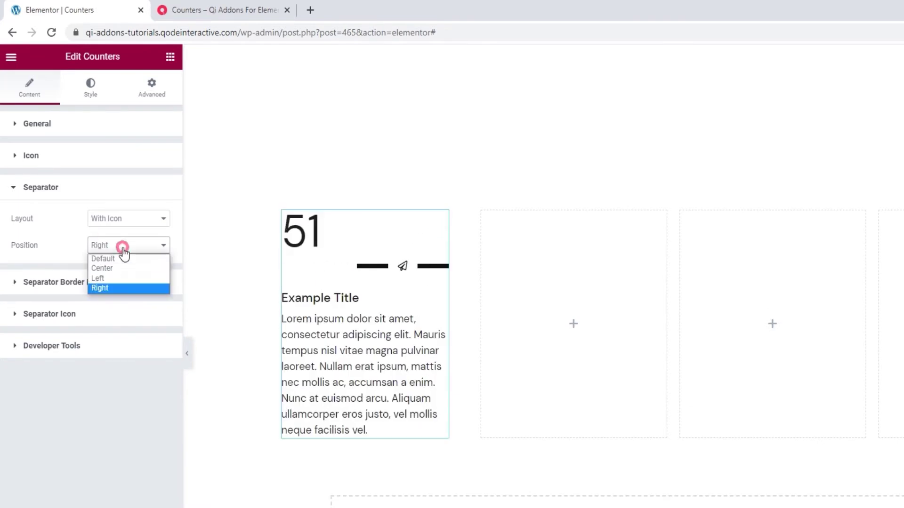
left_click(123, 258)
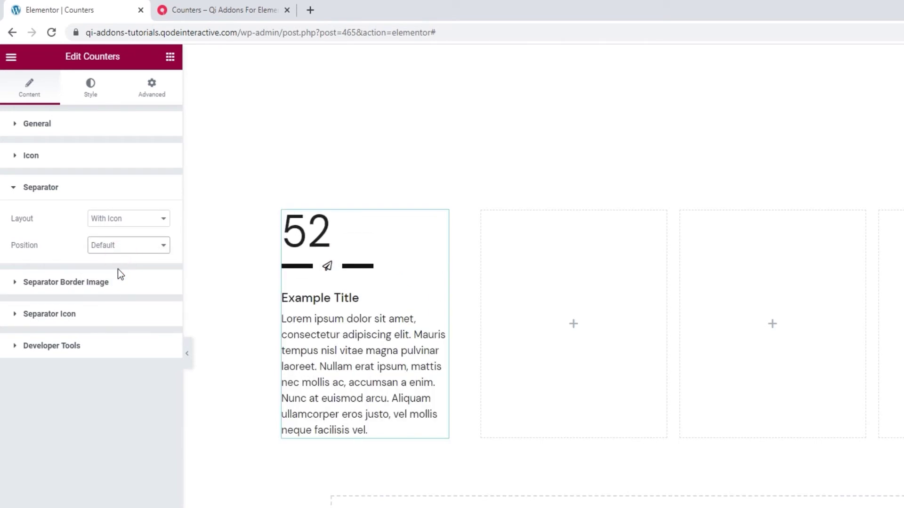
- Pick the Asterisk icon from the Icon Library, searching 'aster', as the separator icon
left_click(99, 314)
left_click(105, 315)
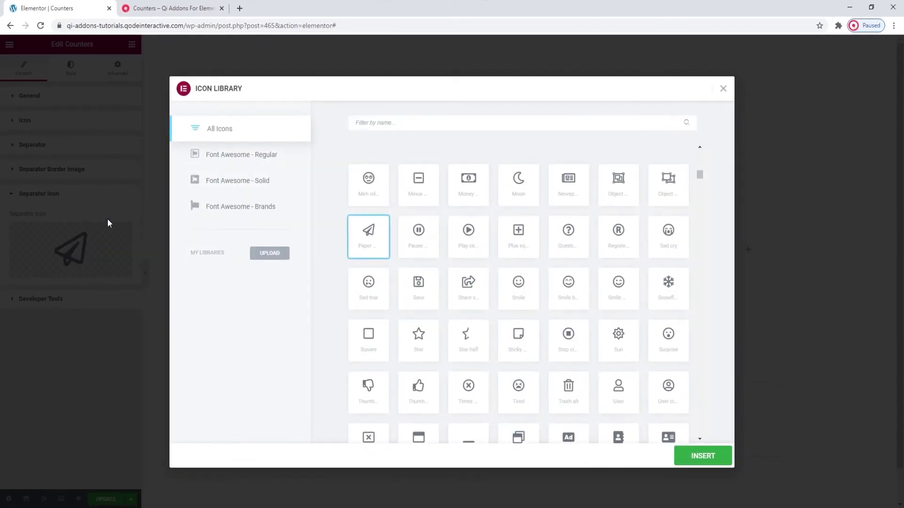
left_click(362, 121)
type("aster")
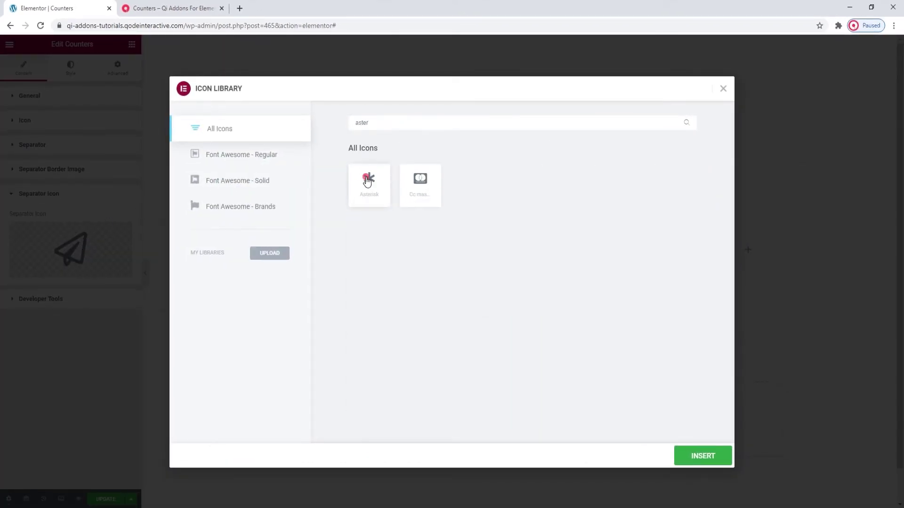
left_click(369, 185)
left_click(684, 456)
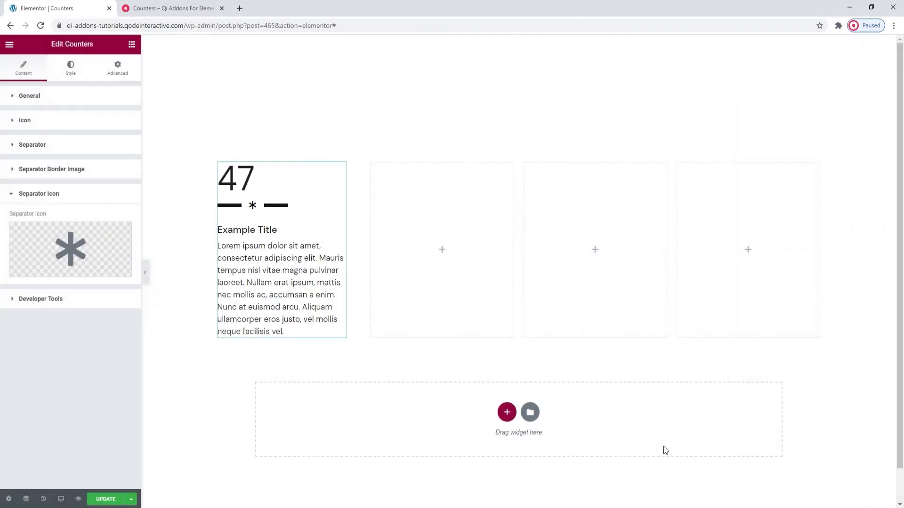
left_click(73, 70)
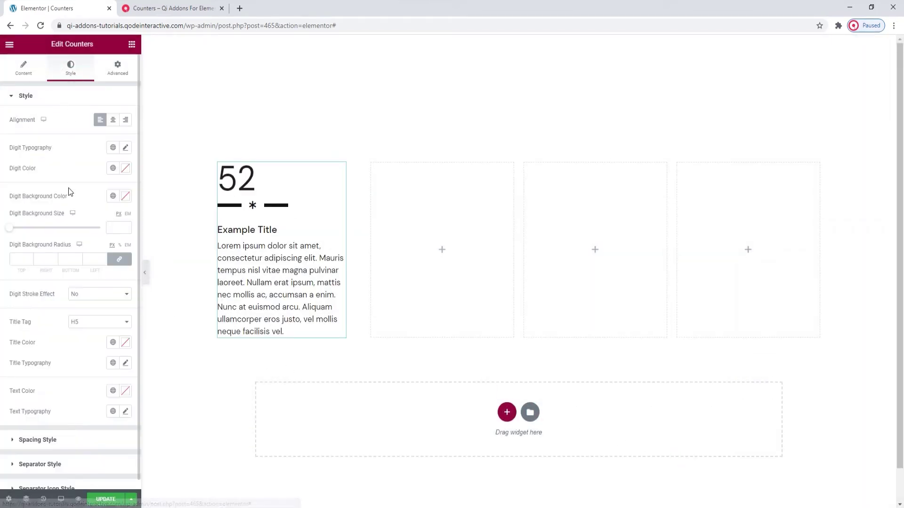
- Preview a red separator icon colour, then reset it to default
scroll(69, 235, "down", 1)
left_click(71, 480)
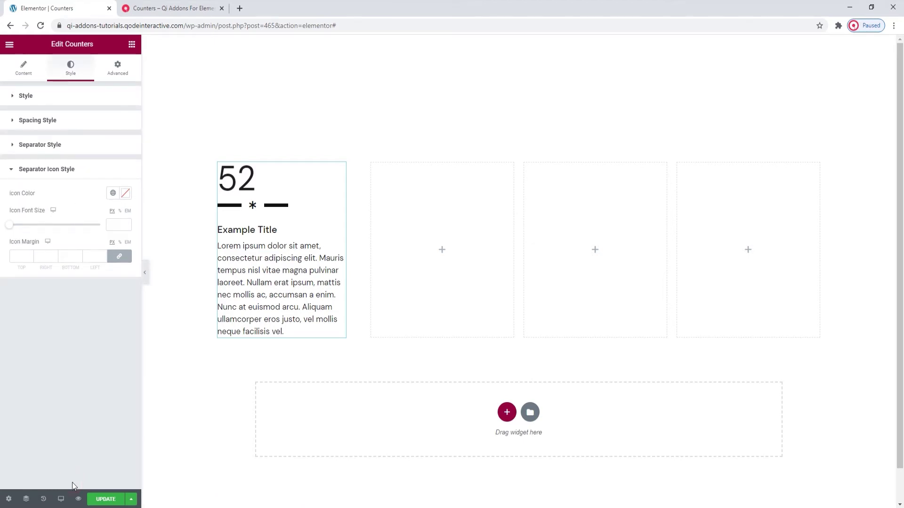
left_click(125, 193)
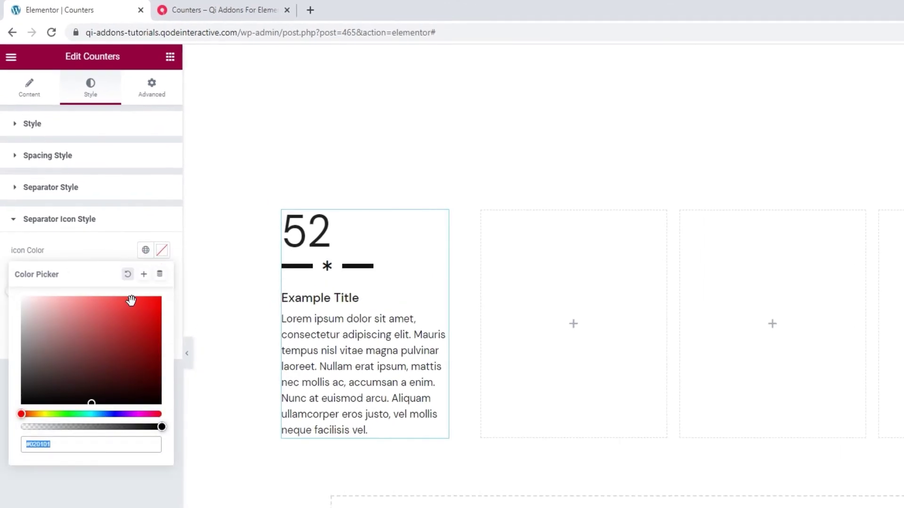
left_click(121, 314)
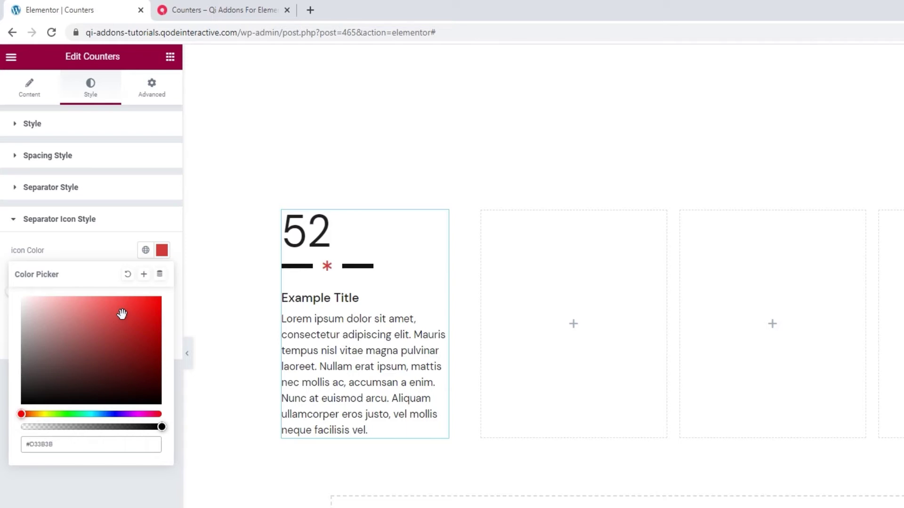
left_click(128, 274)
left_click(115, 250)
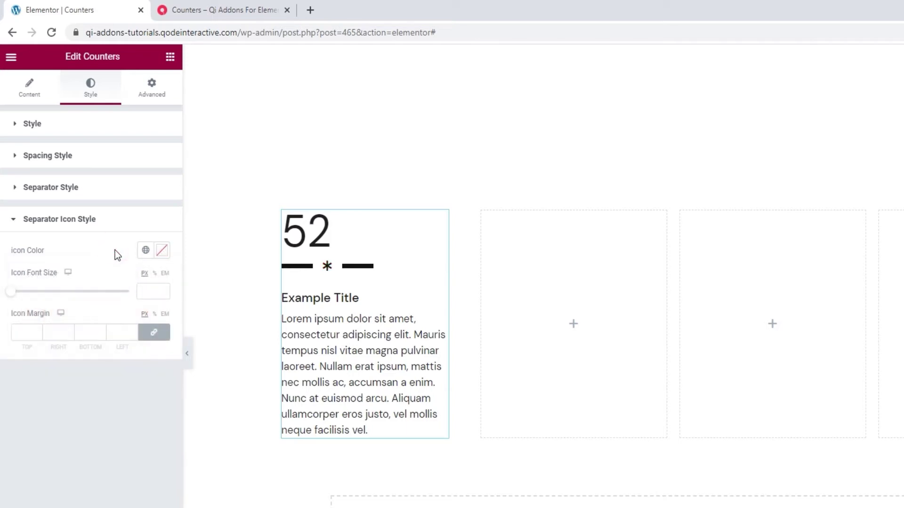
- Set the asterisk's Icon Font Size to 12 and Icon Margin to 9 on all sides
left_click(163, 290)
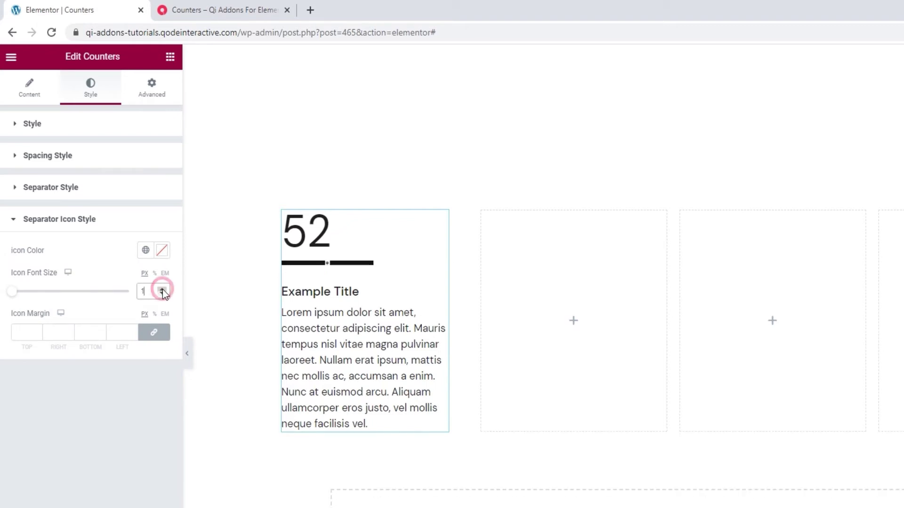
left_click_drag(162, 290, 162, 290)
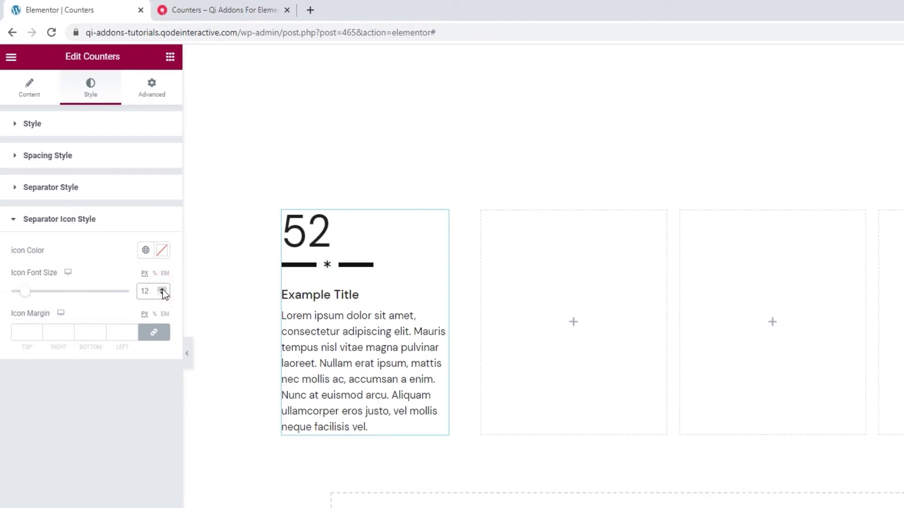
left_click(37, 331)
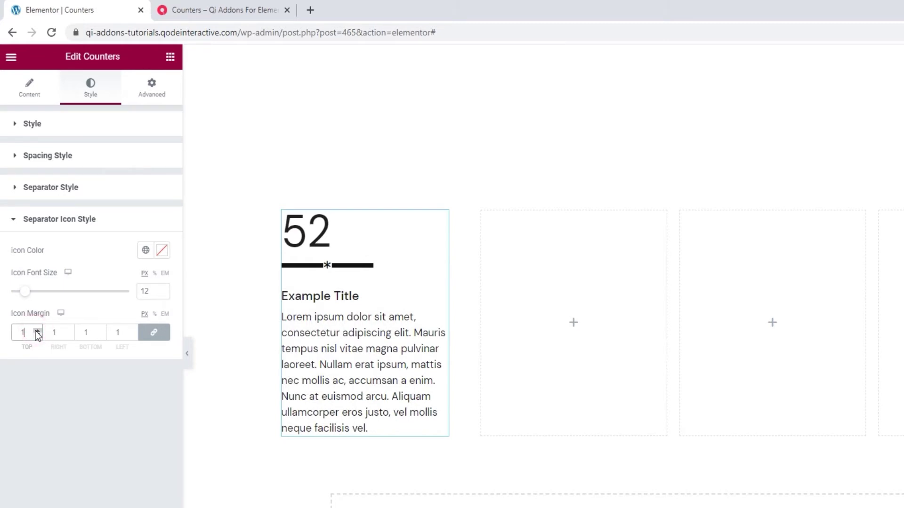
left_click_drag(37, 331, 37, 331)
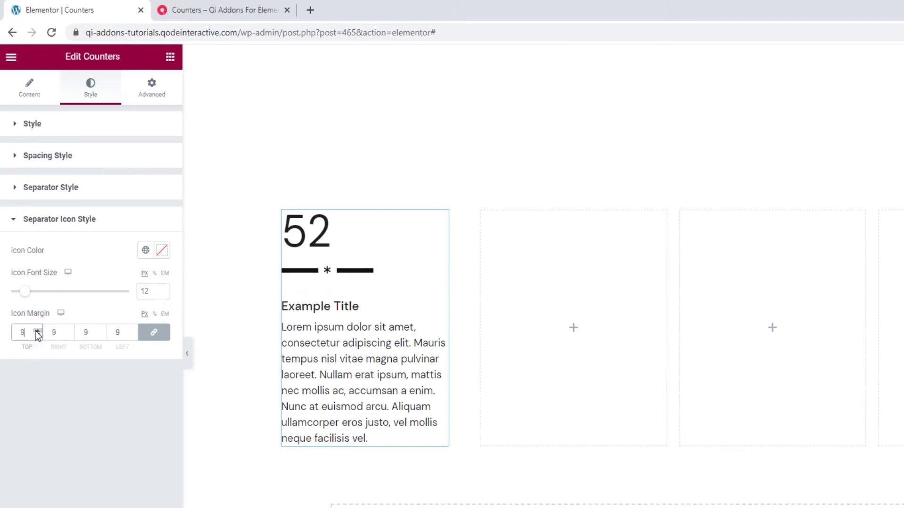
left_click(29, 90)
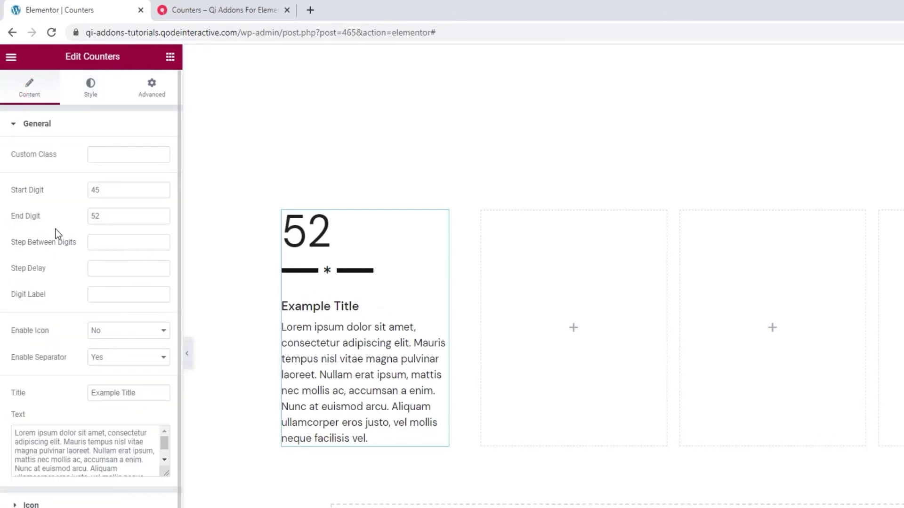
- Disable the separator and set the counter title to 'Working Spaces'
left_click(97, 362)
left_click(106, 370)
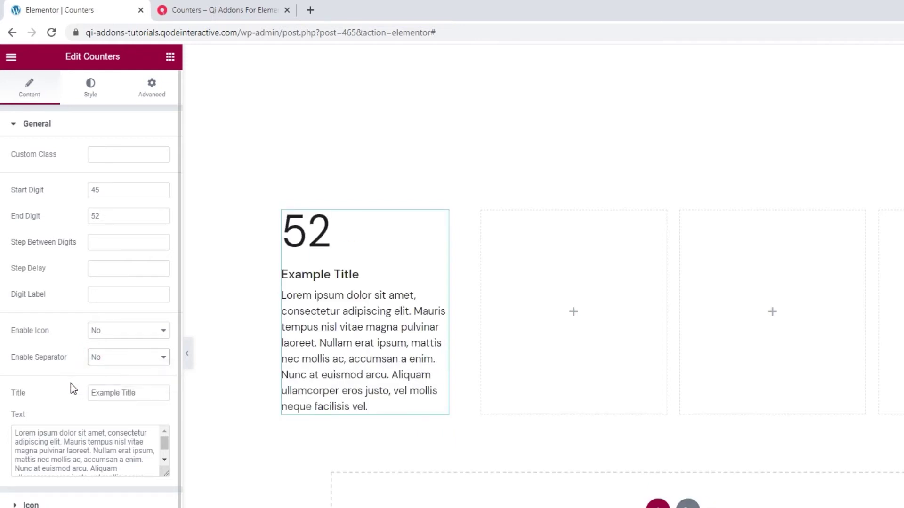
left_click(113, 394)
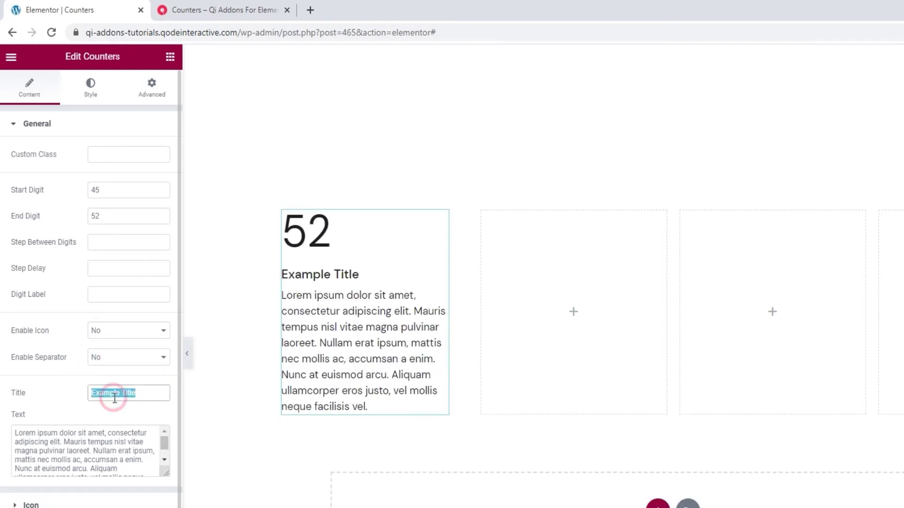
type("Working Spaces")
- Set the description to 'Modern, open-space concept offices with all the amenities.'
triple_click(98, 446)
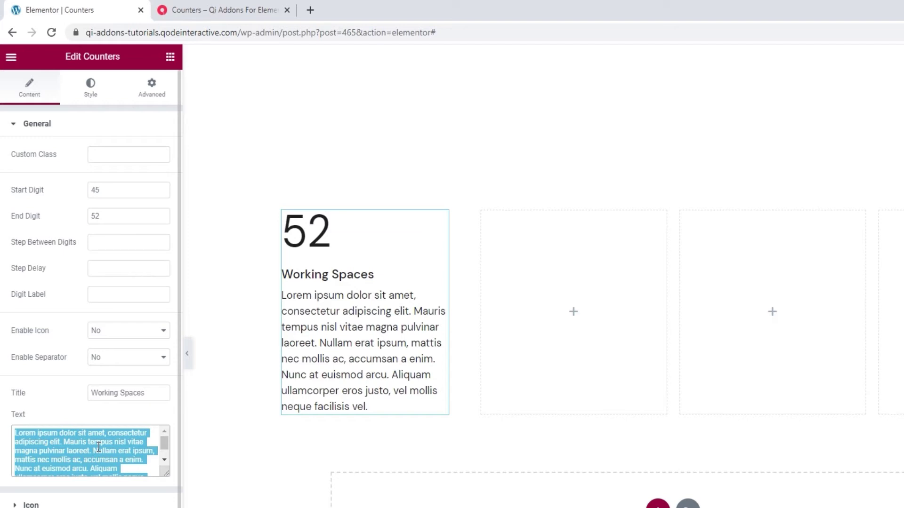
type("Modern, open-space concept offices with all")
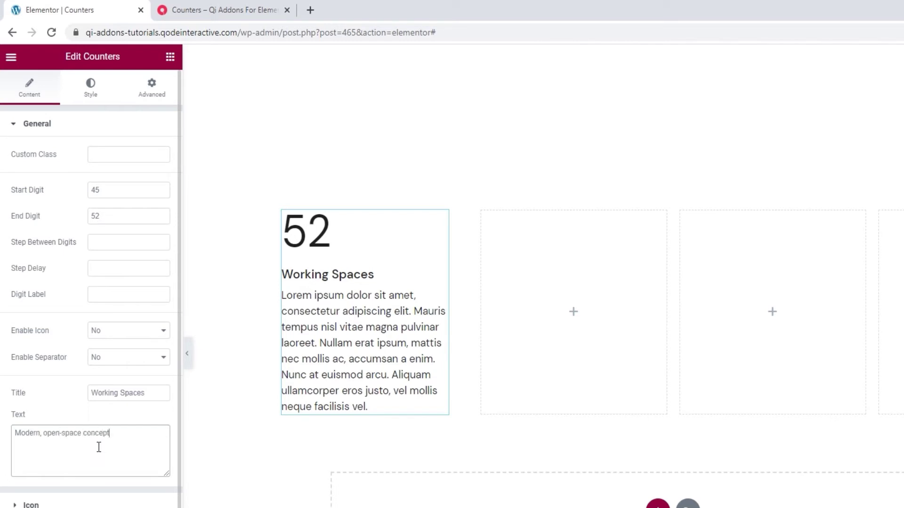
type(" the amenities.")
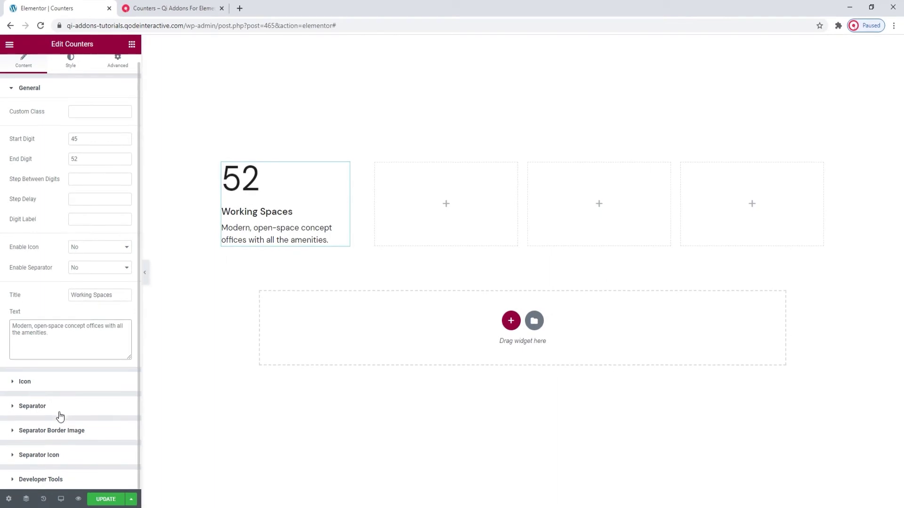
left_click(72, 480)
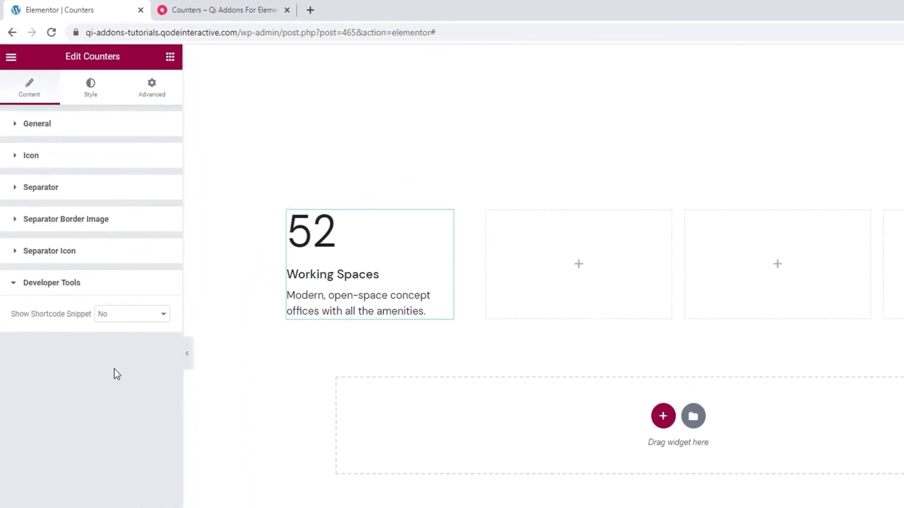
- Set Show Shortcode Snippet to Yes and inspect the 52 counter's shortcode
left_click(121, 316)
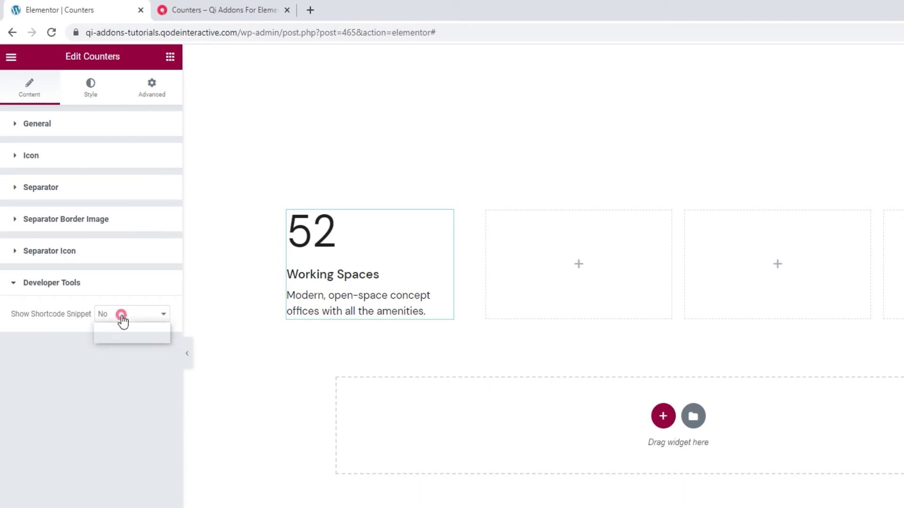
left_click(113, 340)
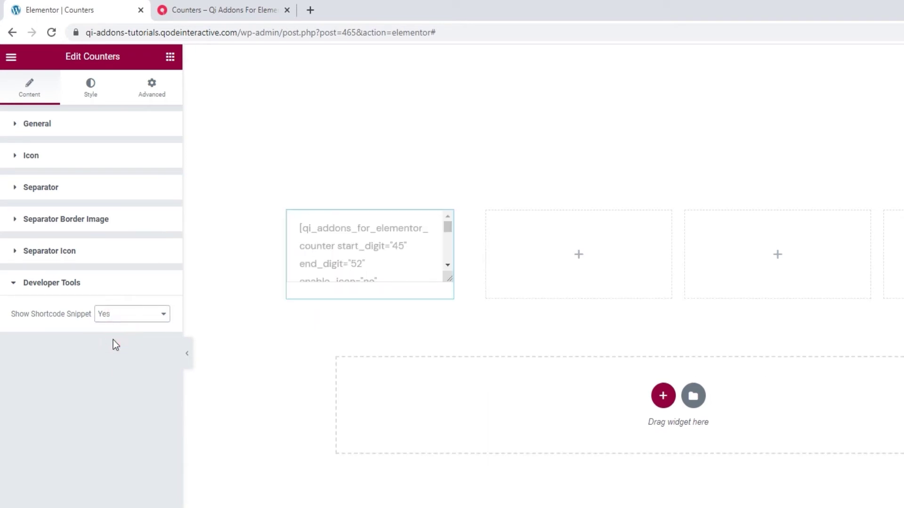
scroll(406, 245, "down", 5)
scroll(408, 245, "down", 1)
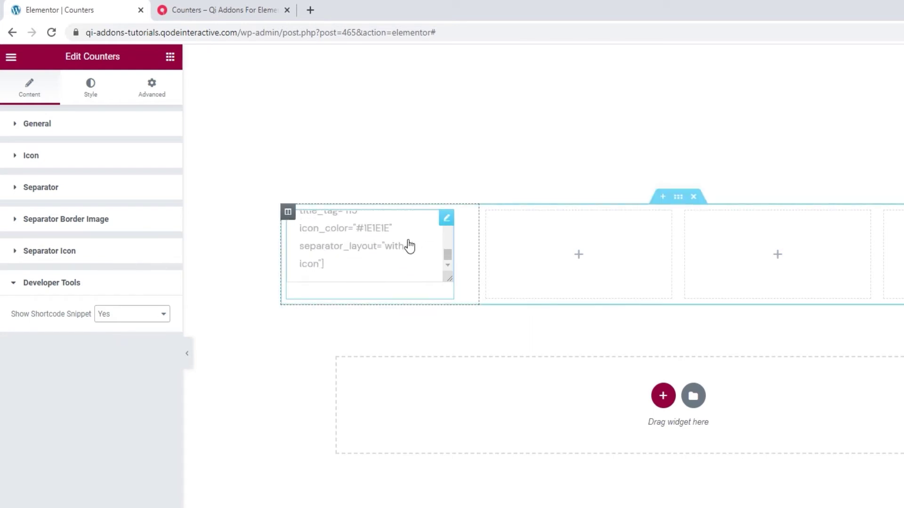
scroll(407, 246, "up", 5)
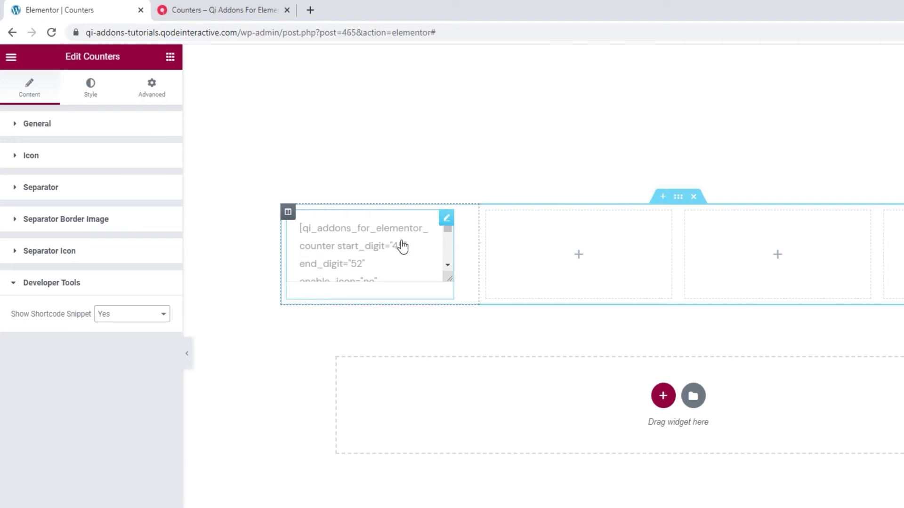
- Switch the shortcode snippet back to No and bring up the counter's Style settings
left_click(137, 313)
left_click(132, 326)
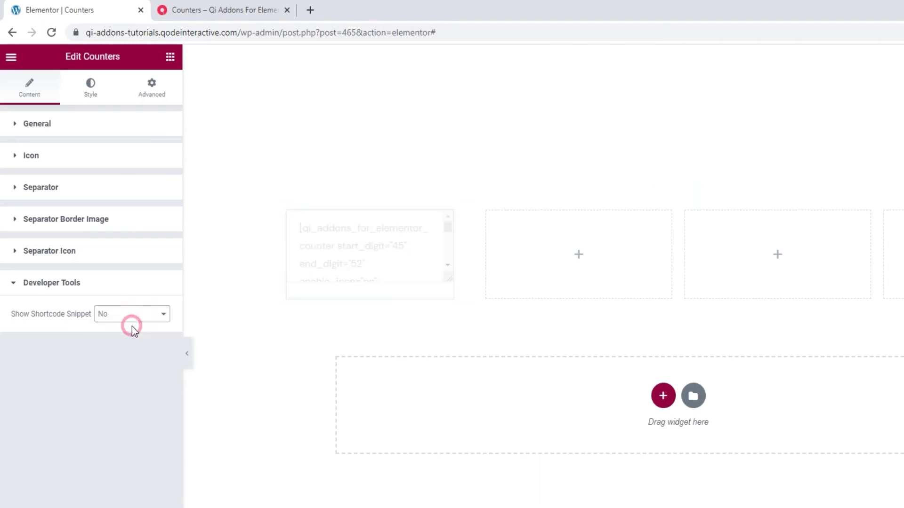
left_click(87, 86)
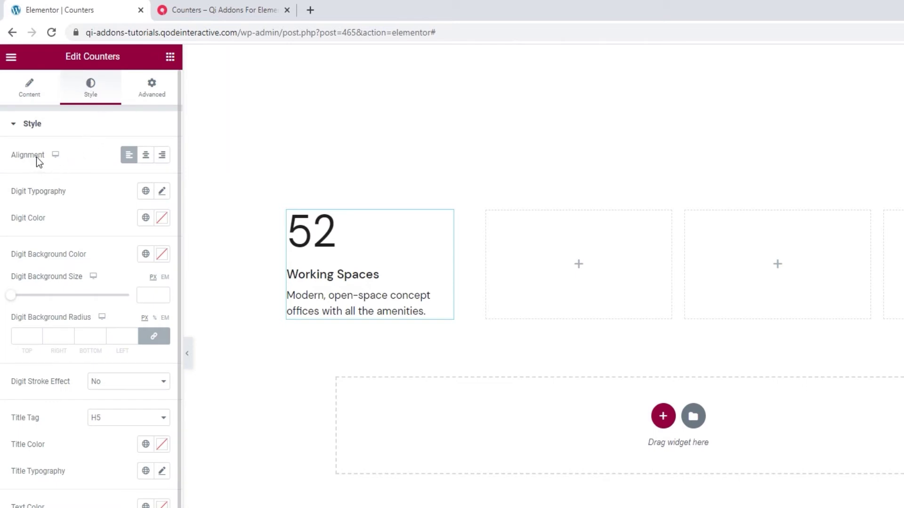
- Try center and right alignment for the counter content, then return it to Left
left_click(148, 160)
left_click(162, 158)
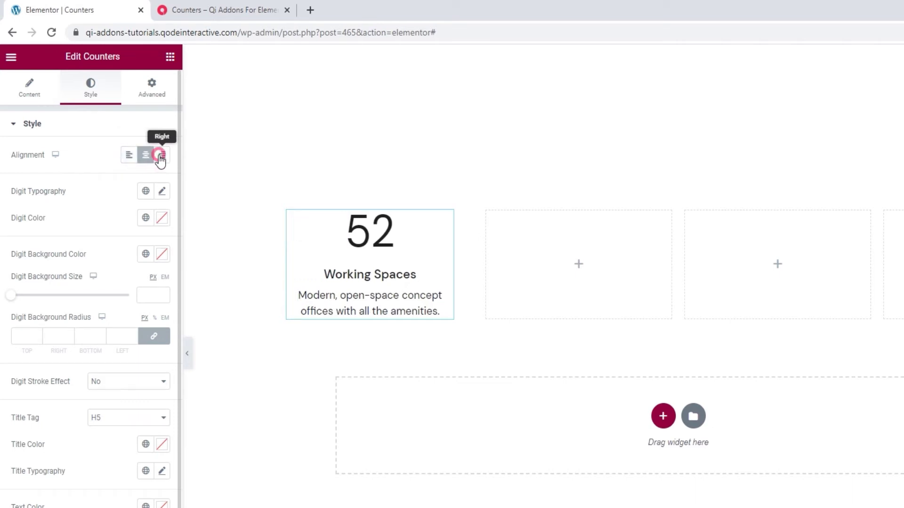
left_click(132, 162)
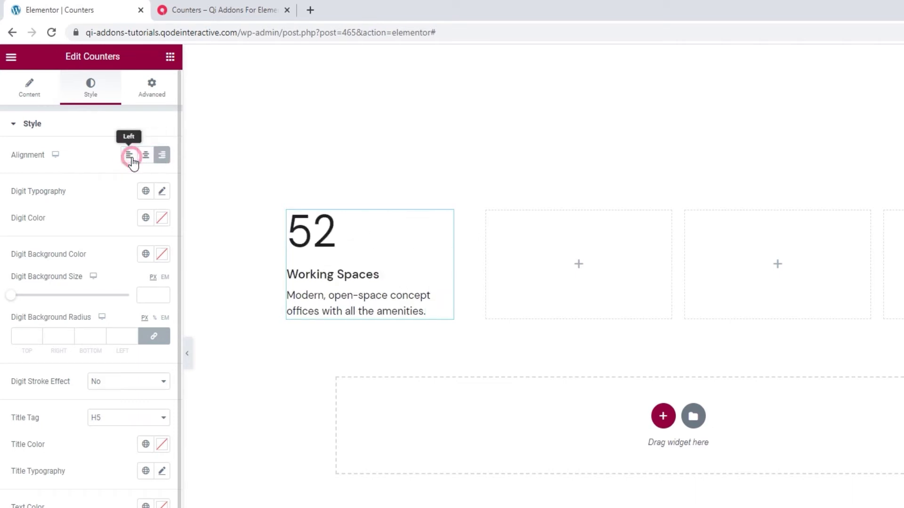
- In Digit Typography, keep the default font family and leave the size empty after testing 75
left_click(163, 191)
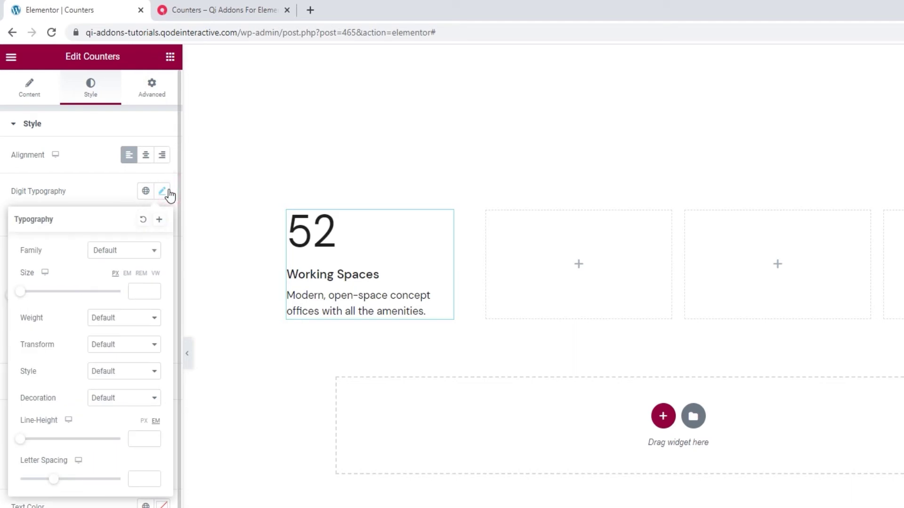
left_click(132, 254)
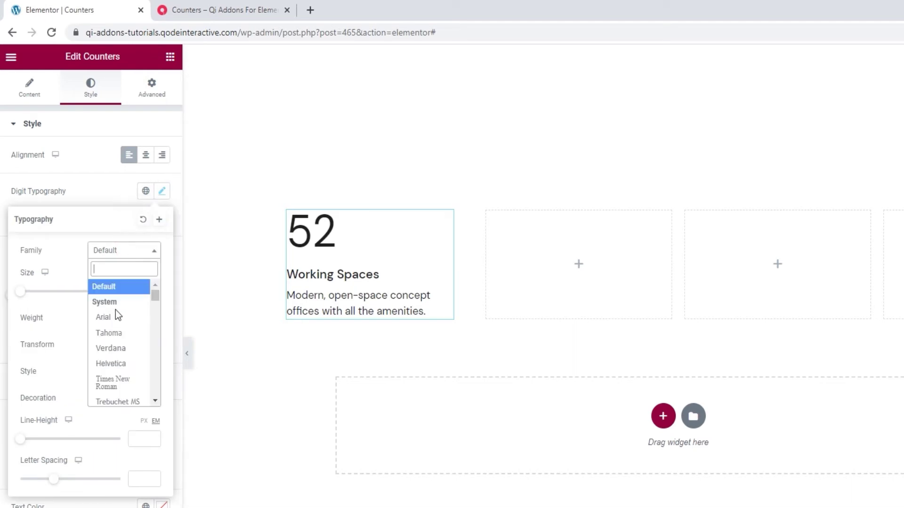
scroll(115, 310, "down", 5)
scroll(120, 297, "up", 5)
left_click(125, 286)
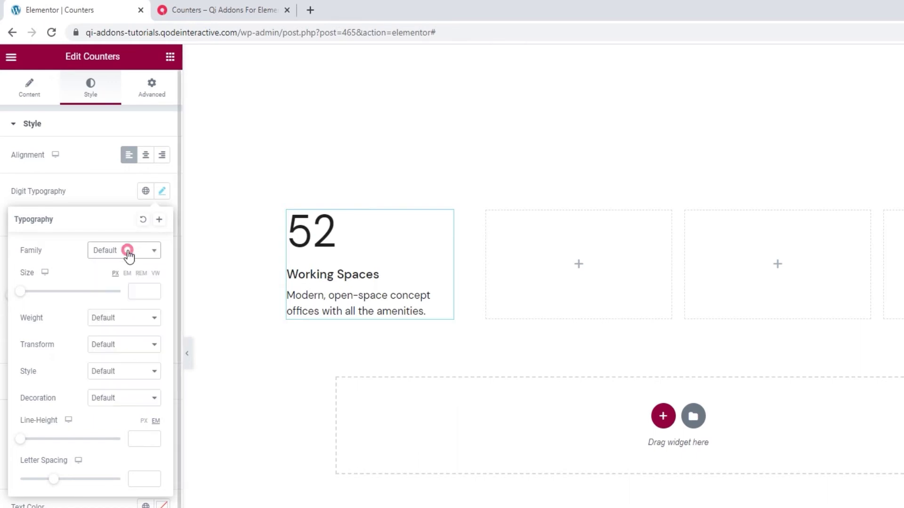
left_click(138, 289)
type("75")
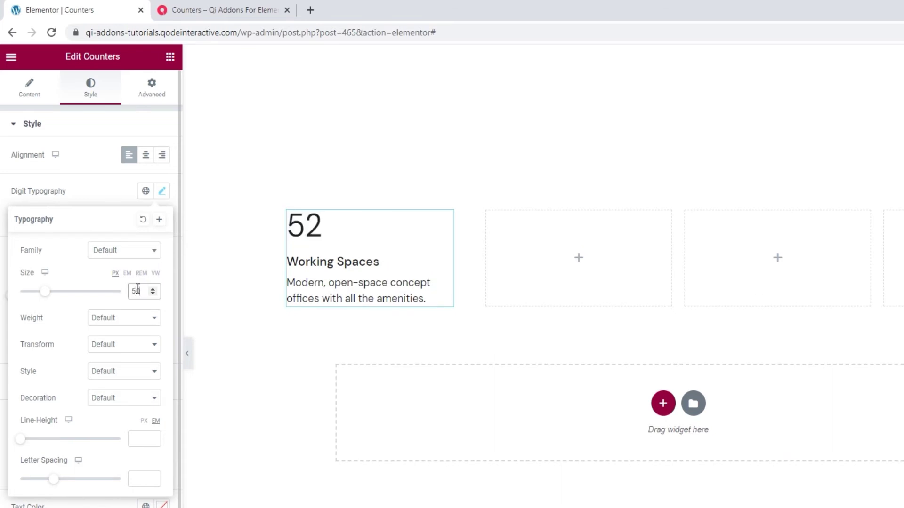
double_click(133, 293)
key("BackSpace")
- Set the digit font weight to 500 after trying bold, keeping transform at Default
left_click(119, 318)
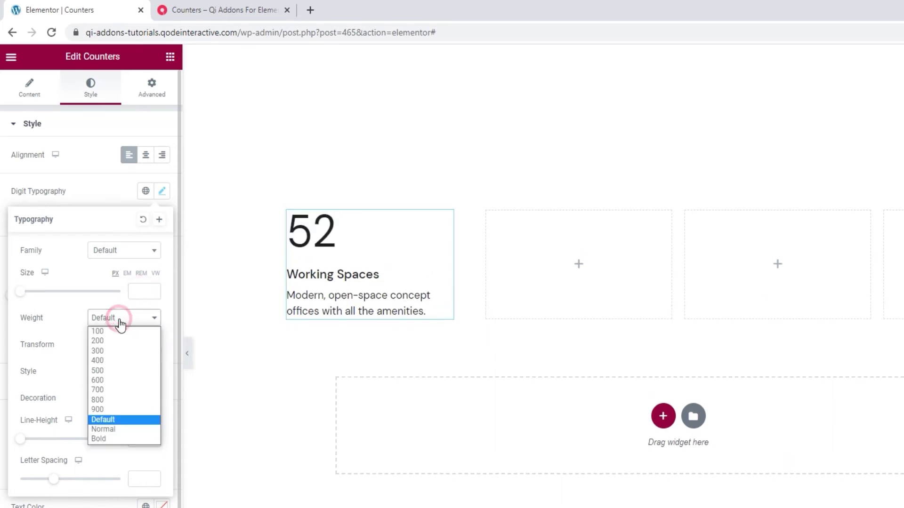
left_click(126, 440)
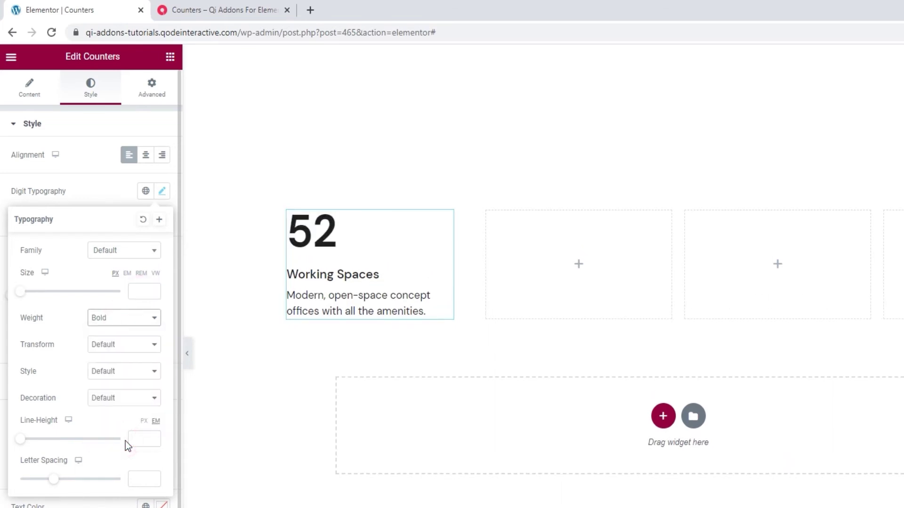
left_click(115, 322)
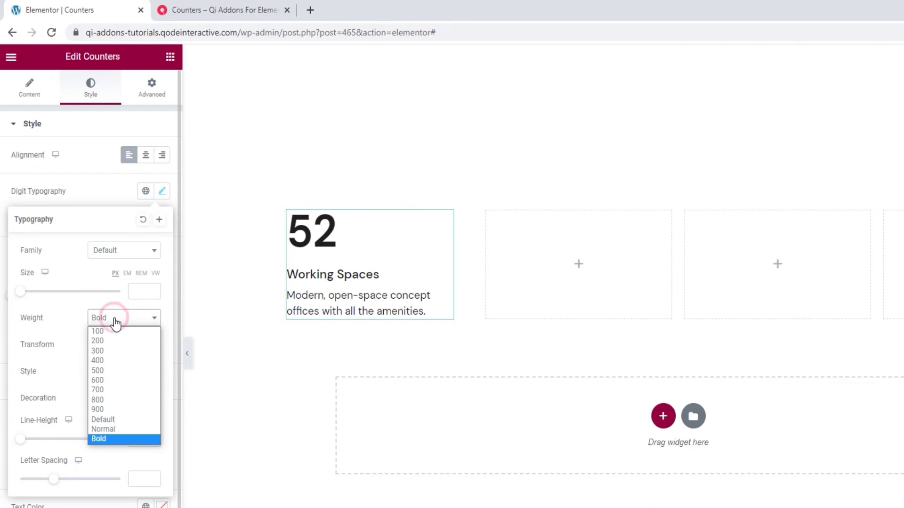
left_click(109, 370)
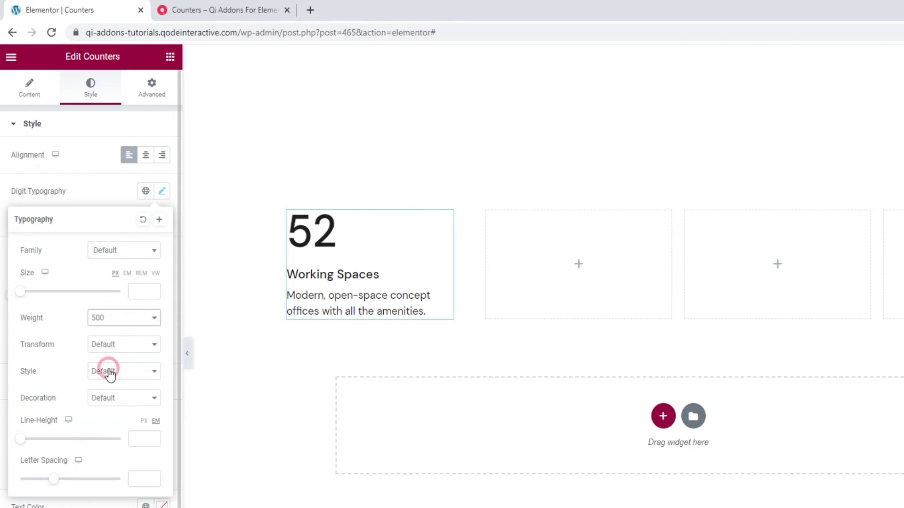
left_click(111, 342)
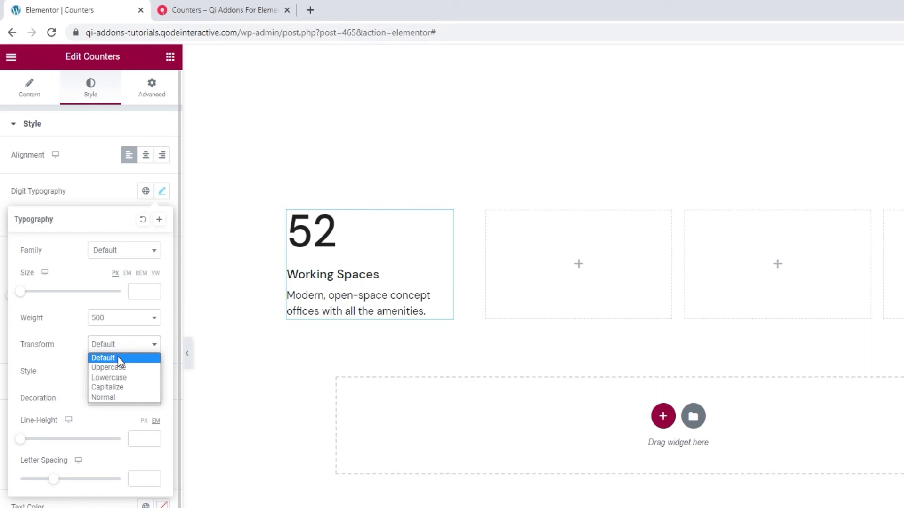
left_click(118, 357)
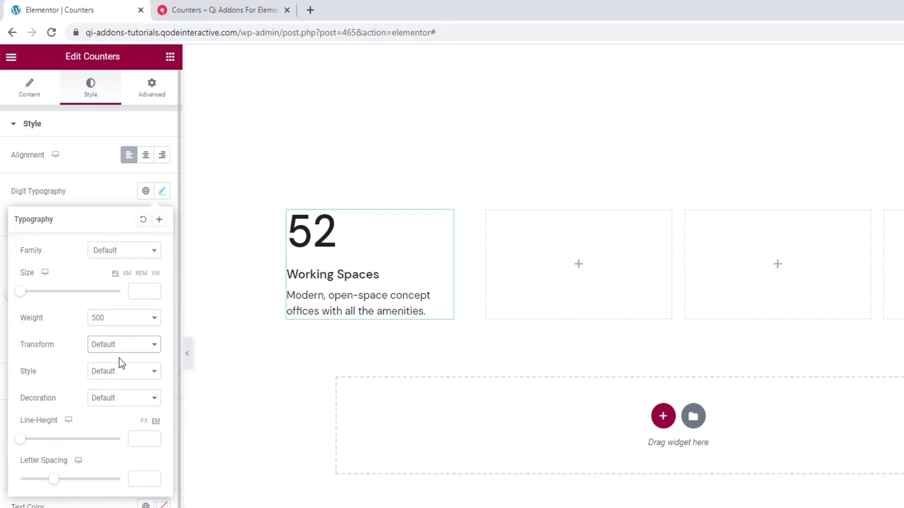
- Try Normal, Italic and Oblique font styles on the 52 digits, then return to Default
left_click(107, 373)
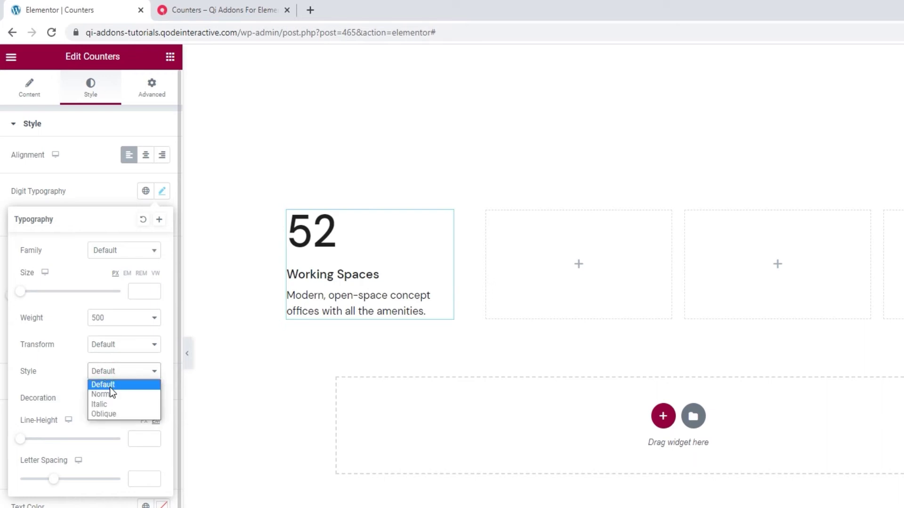
left_click(109, 394)
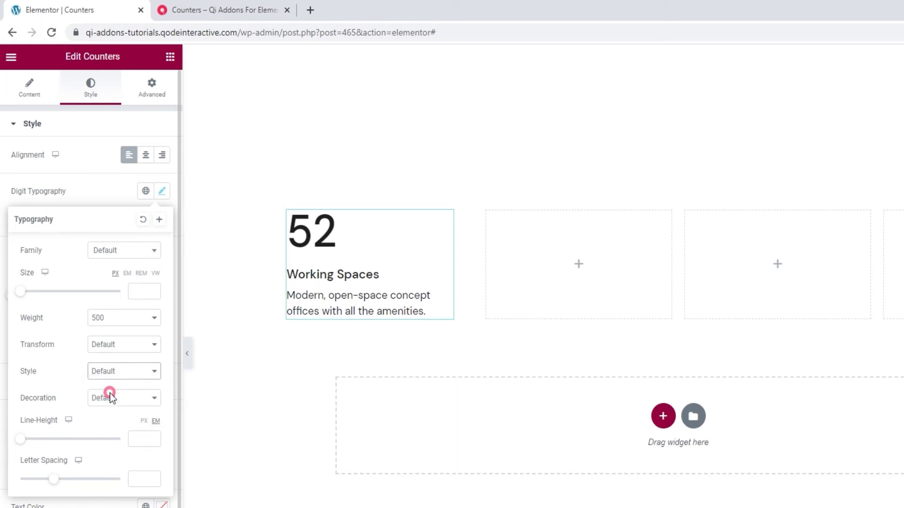
left_click(113, 375)
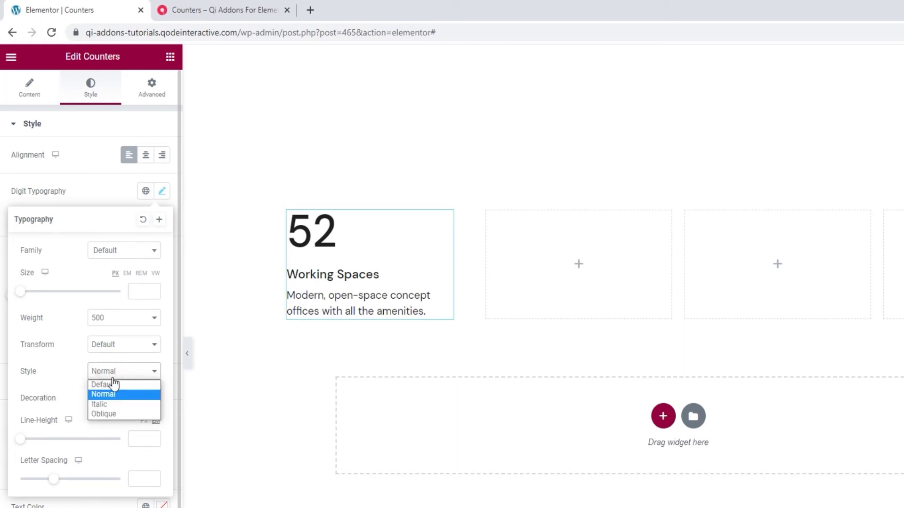
left_click(109, 404)
left_click(124, 368)
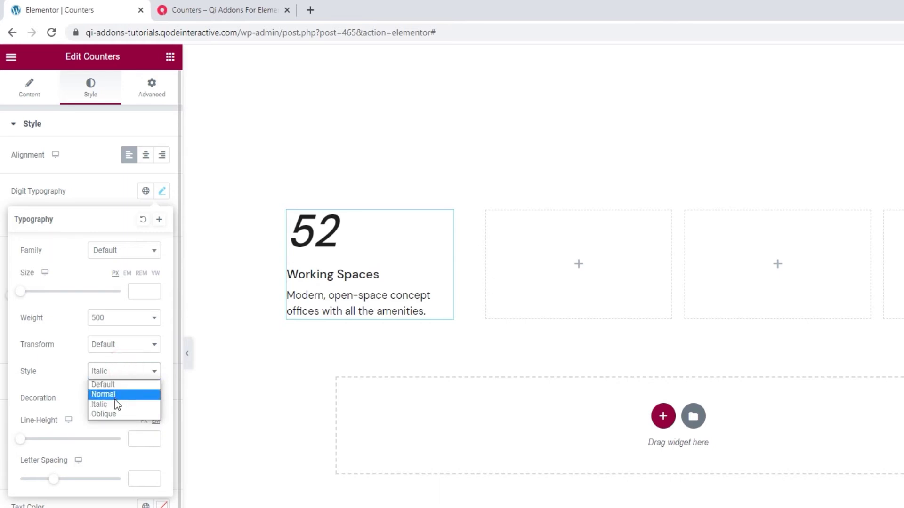
left_click(112, 412)
left_click(117, 378)
left_click(113, 385)
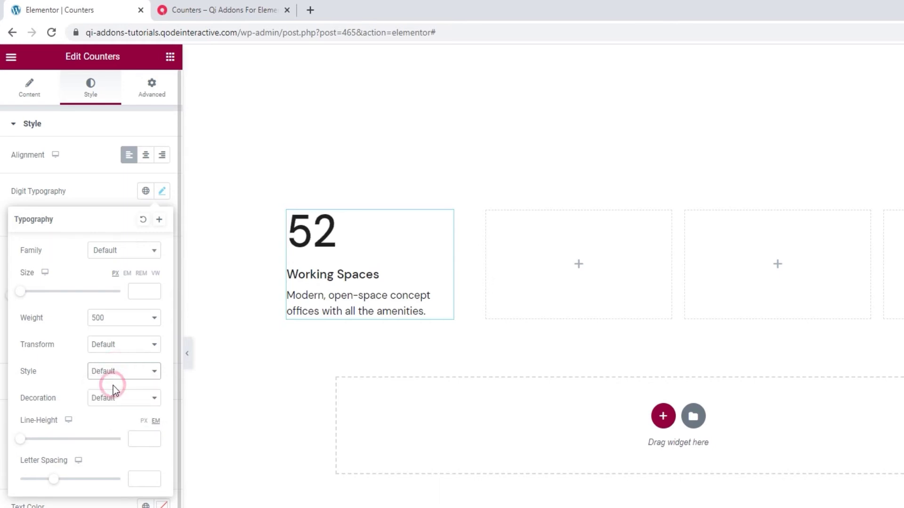
- Try underline, overline, line-through and no decoration on the digits, ending at Default
left_click(109, 397)
left_click(109, 420)
left_click(107, 397)
left_click(104, 427)
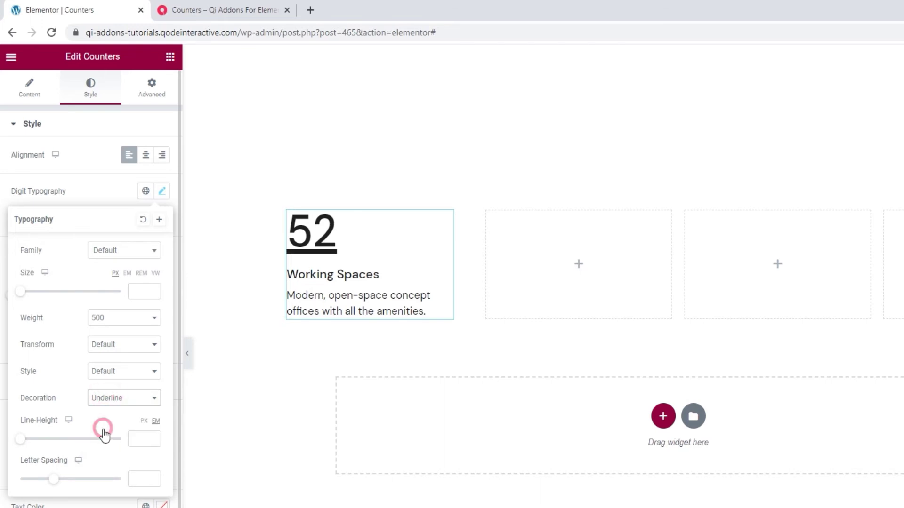
left_click(110, 398)
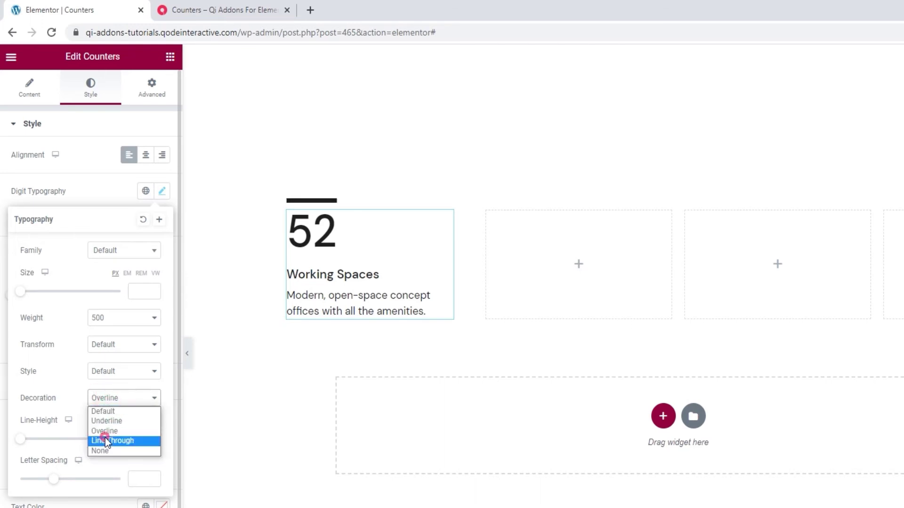
left_click(105, 438)
left_click(117, 398)
left_click(113, 448)
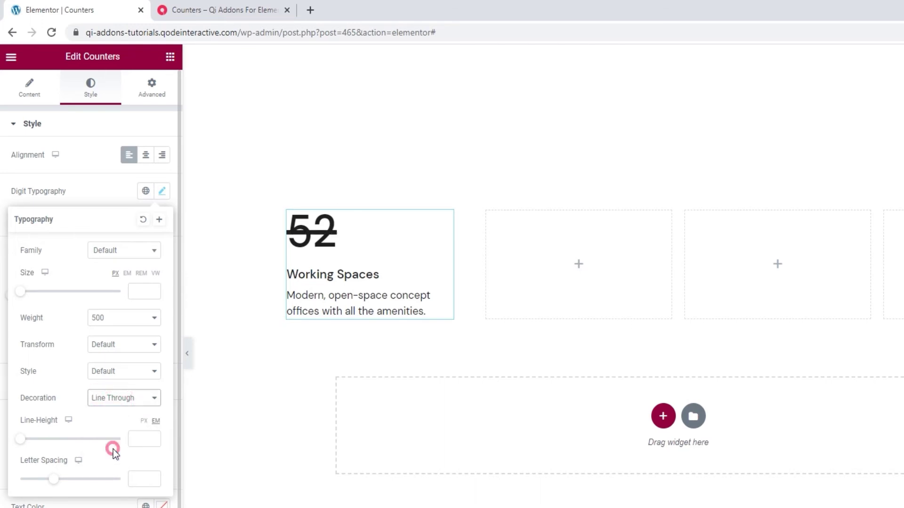
left_click(121, 399)
left_click(122, 408)
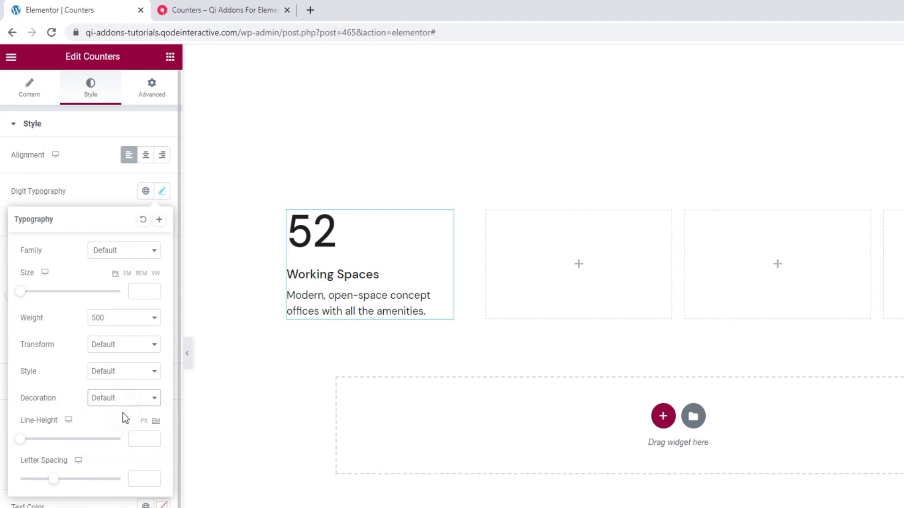
- Clear the trial line height of 2 and letter spacing of 2, then close Digit Typography
left_click(140, 439)
type("2")
left_click(137, 440)
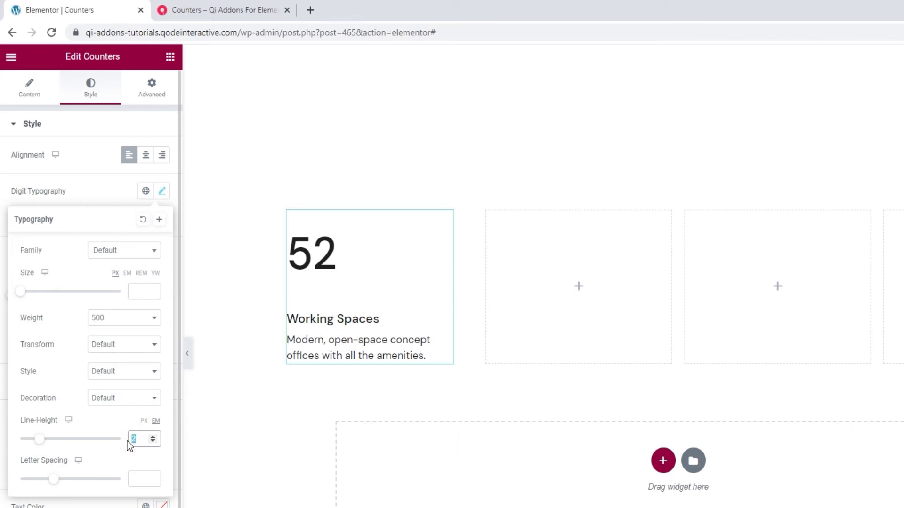
key("BackSpace")
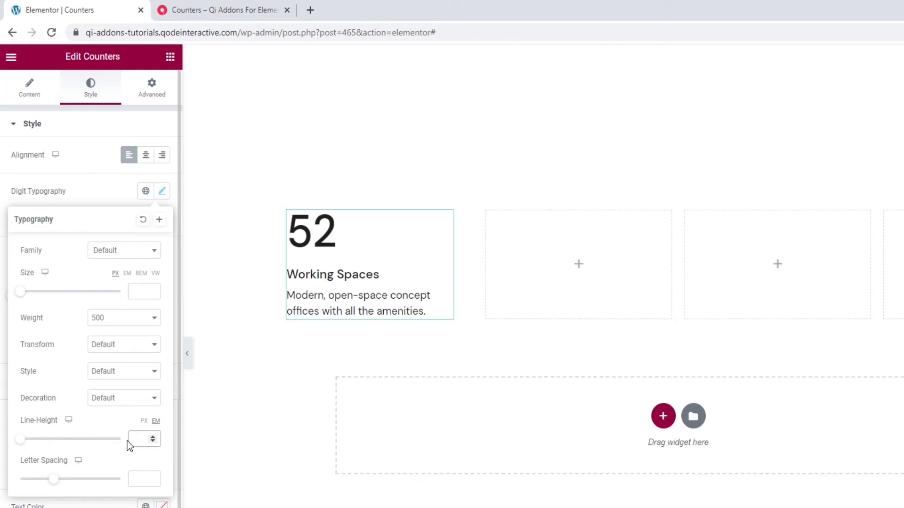
left_click(140, 477)
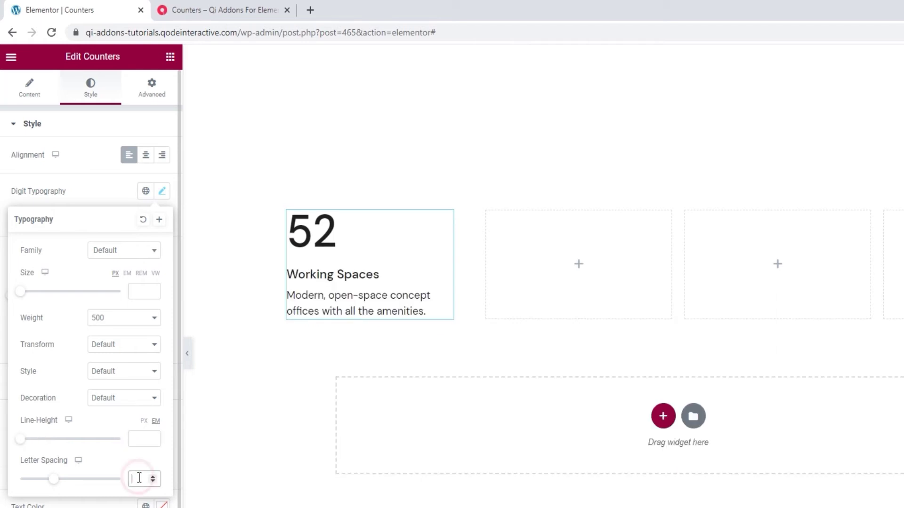
type("2")
double_click(137, 478)
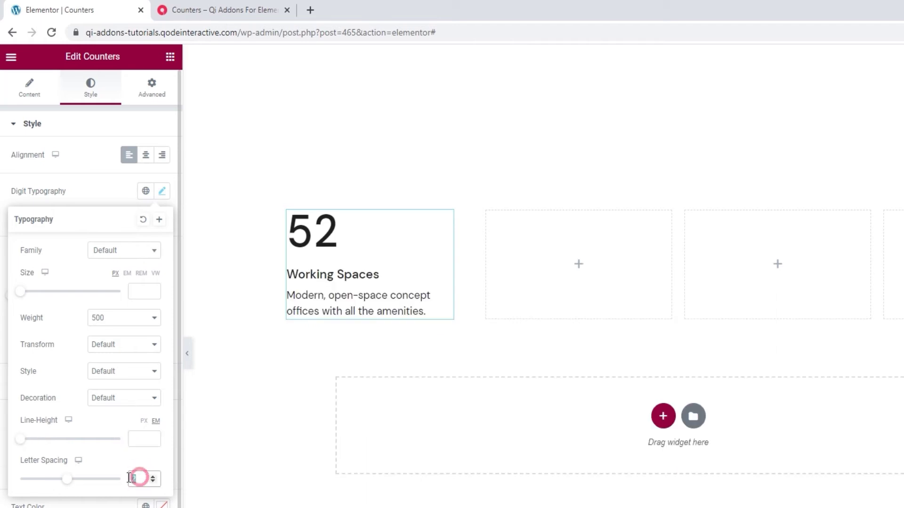
key("BackSpace")
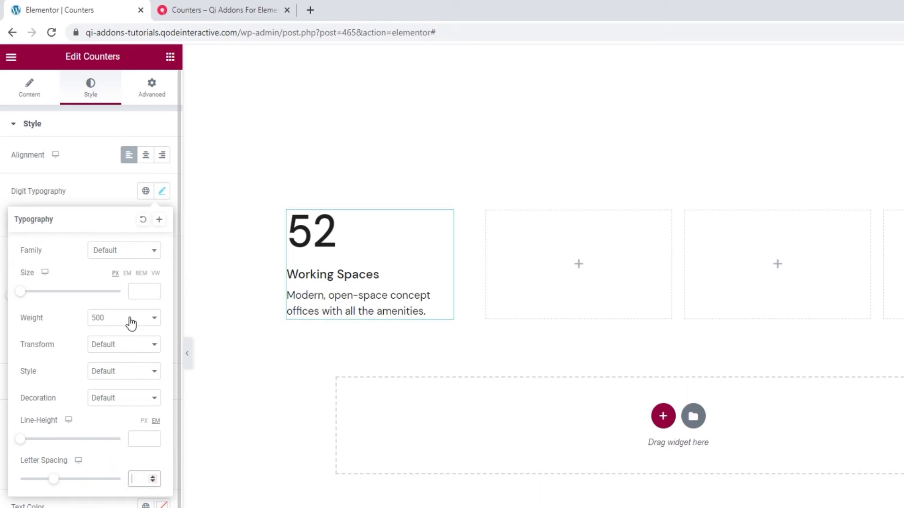
left_click(111, 197)
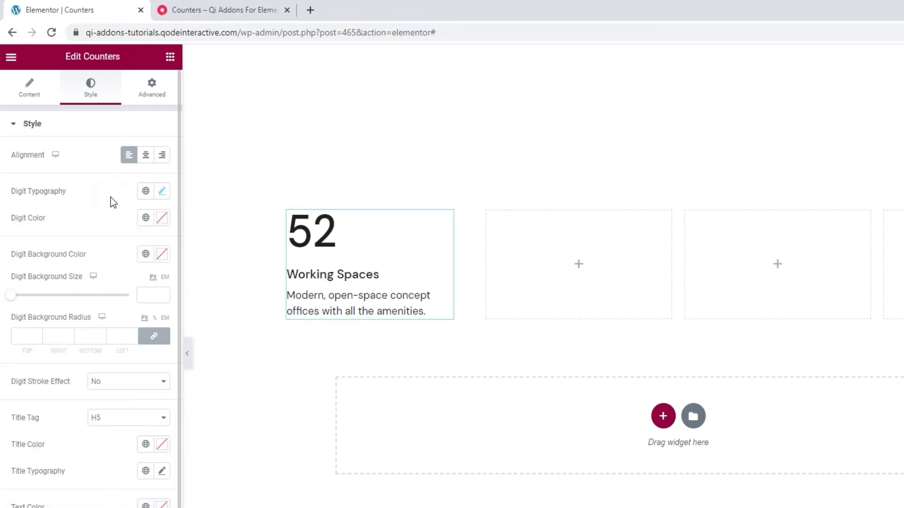
- Try a red digit colour on the 52, then reset it to default
left_click(164, 226)
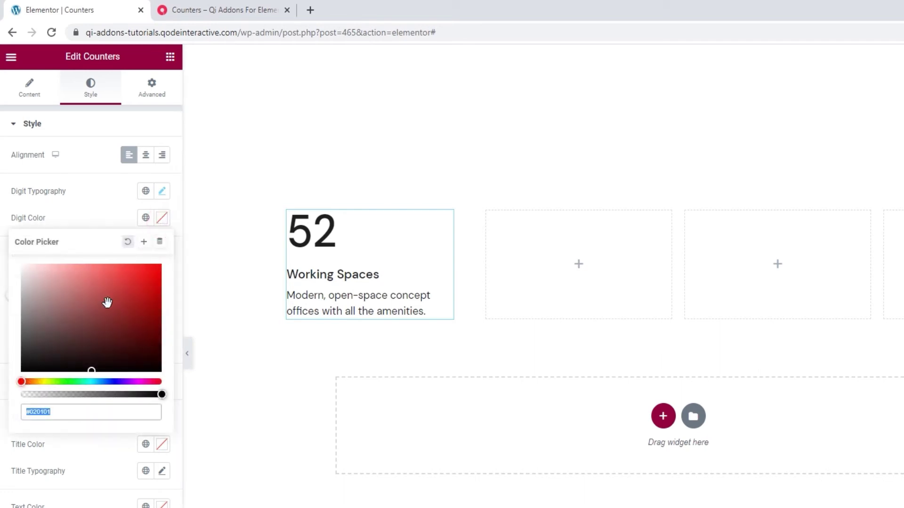
left_click_drag(107, 303, 128, 292)
left_click(128, 241)
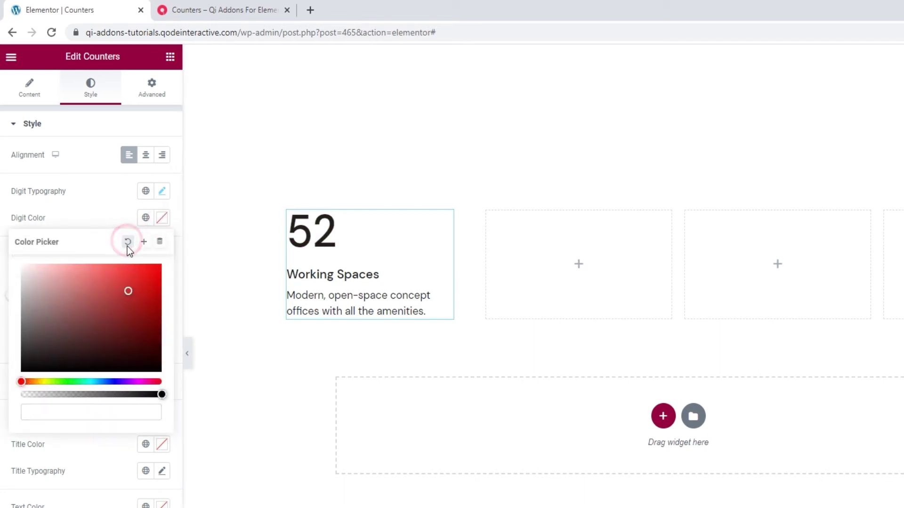
left_click(118, 219)
- Set the digit background colour to #e1e1e1
left_click(157, 256)
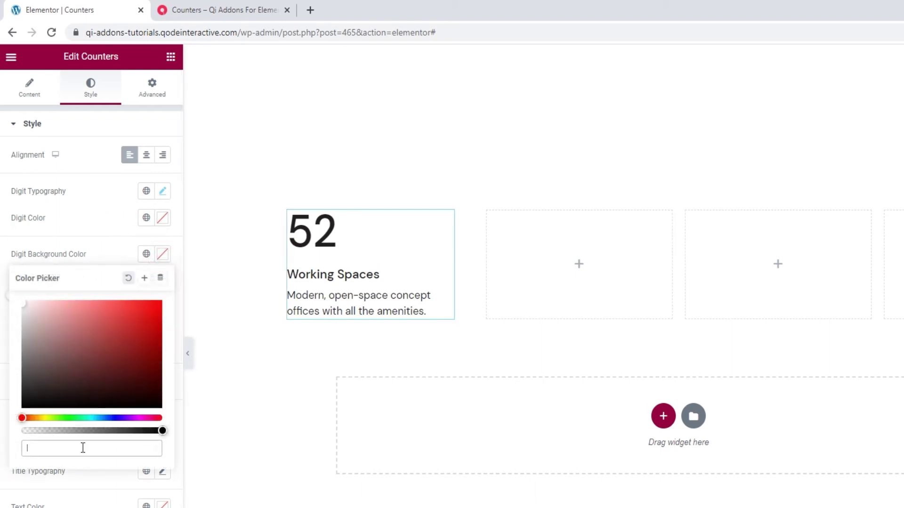
type("#e1e1e1")
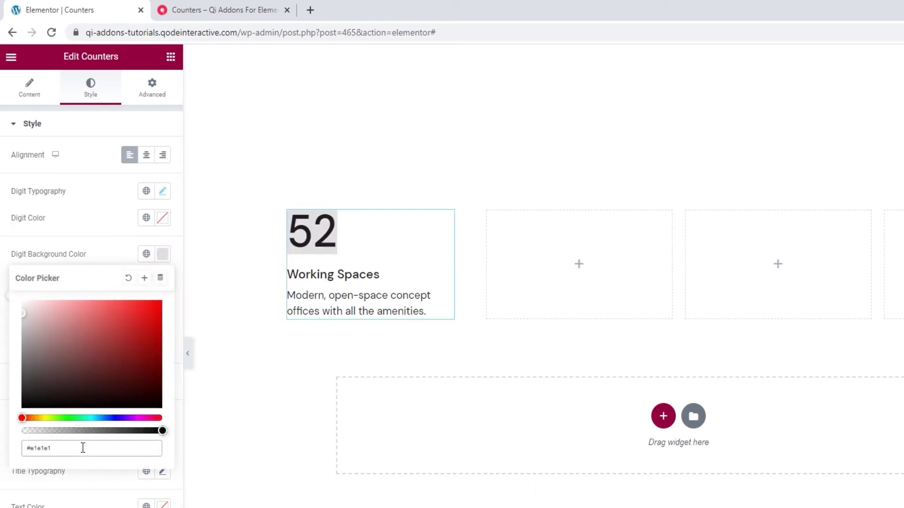
left_click(109, 242)
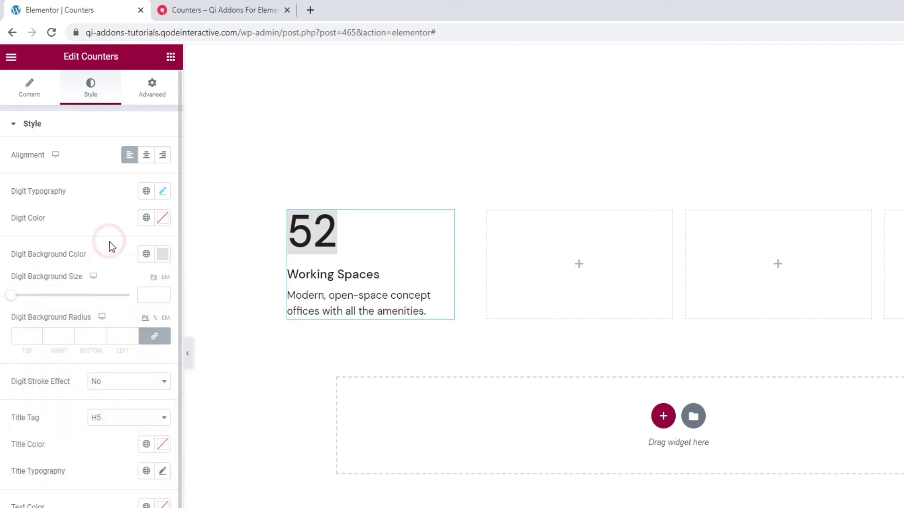
left_click(170, 12)
scroll(191, 126, "up", 3)
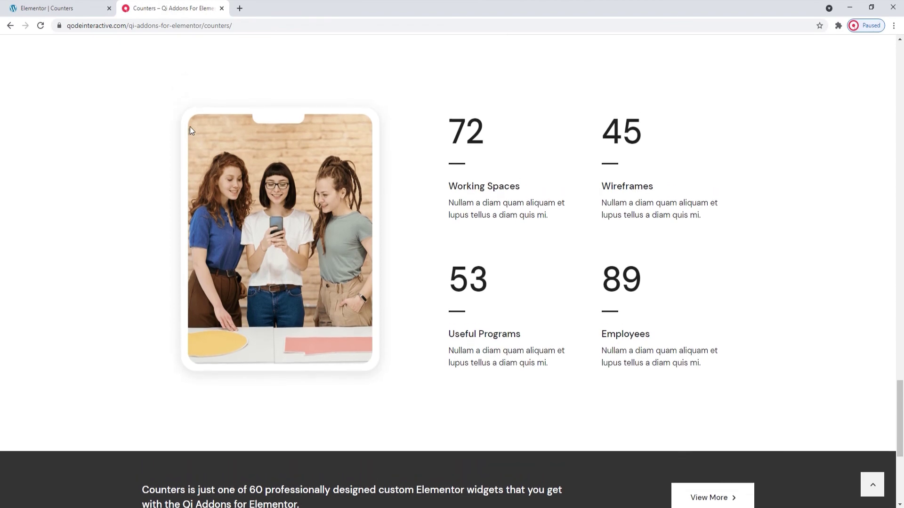
scroll(190, 126, "up", 8)
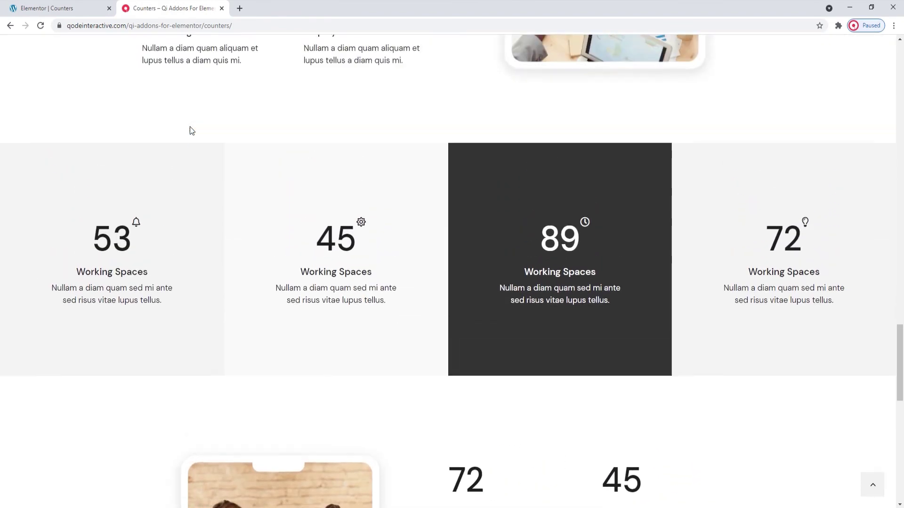
scroll(190, 126, "up", 3)
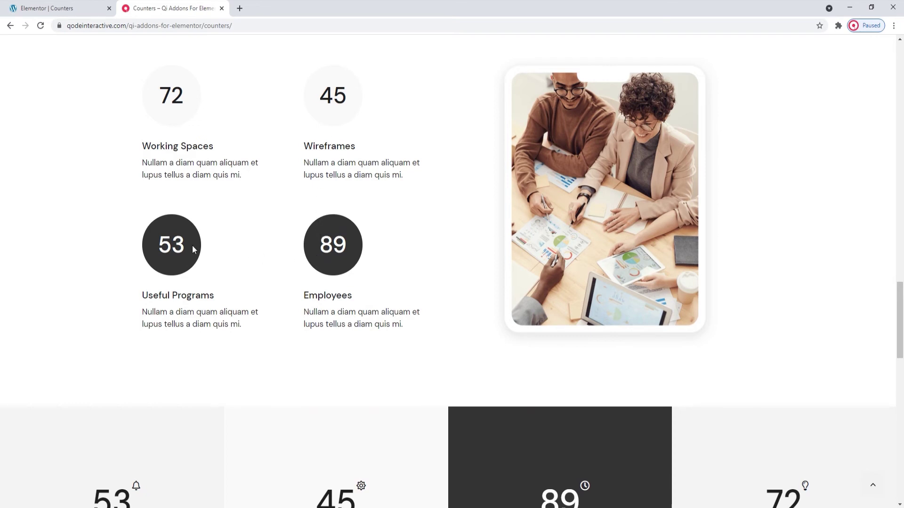
left_click(82, 12)
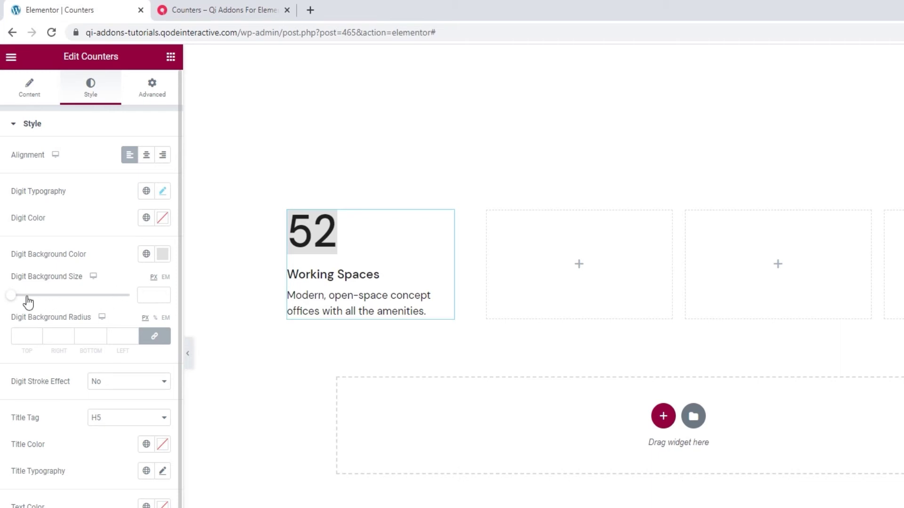
- Set the digit background size to 125 px and round its corners to a 22 px radius
left_click_drag(11, 295, 116, 295)
double_click(140, 296)
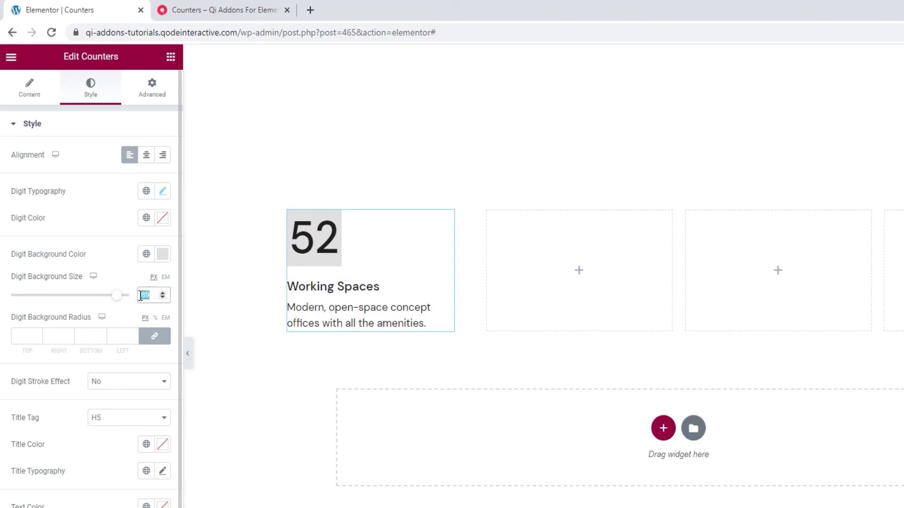
type("125")
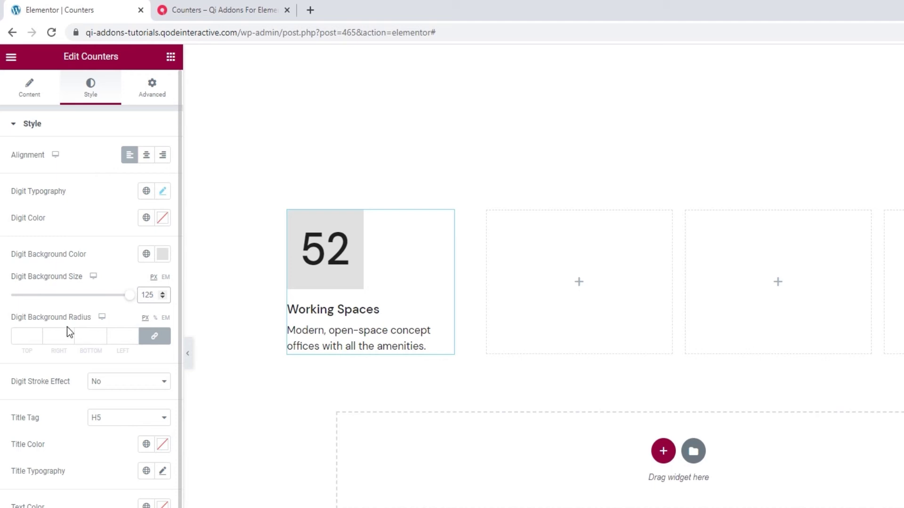
left_click(38, 334)
left_click_drag(38, 334, 38, 334)
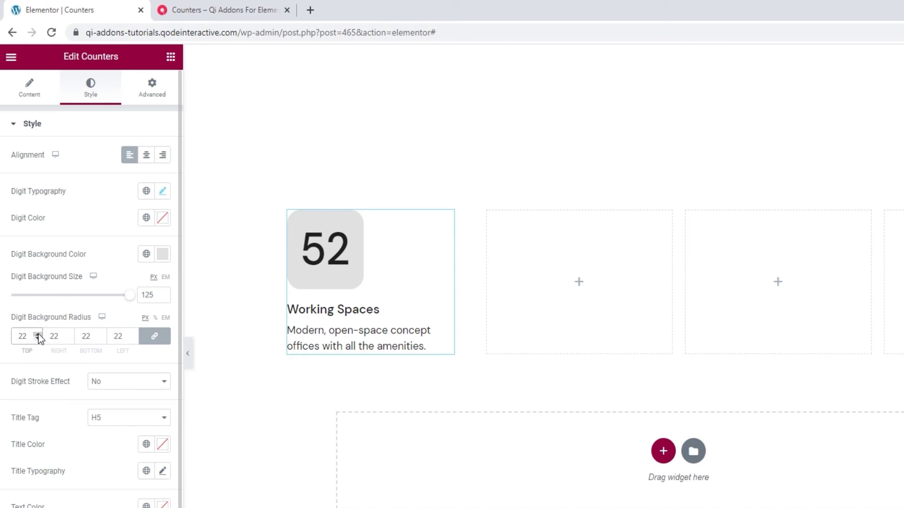
- Try a 125 radius circle, then clear the digit background colour, size and radius values
double_click(21, 335)
type("125")
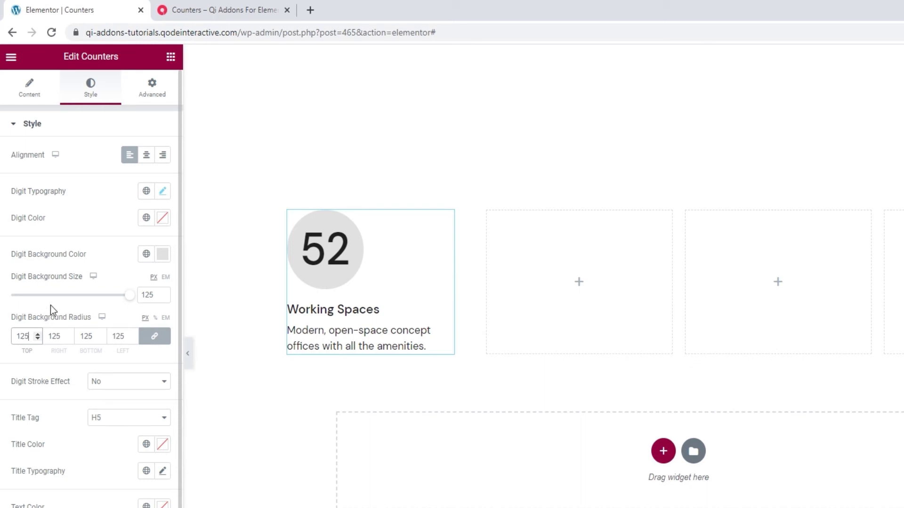
left_click(162, 256)
left_click(134, 278)
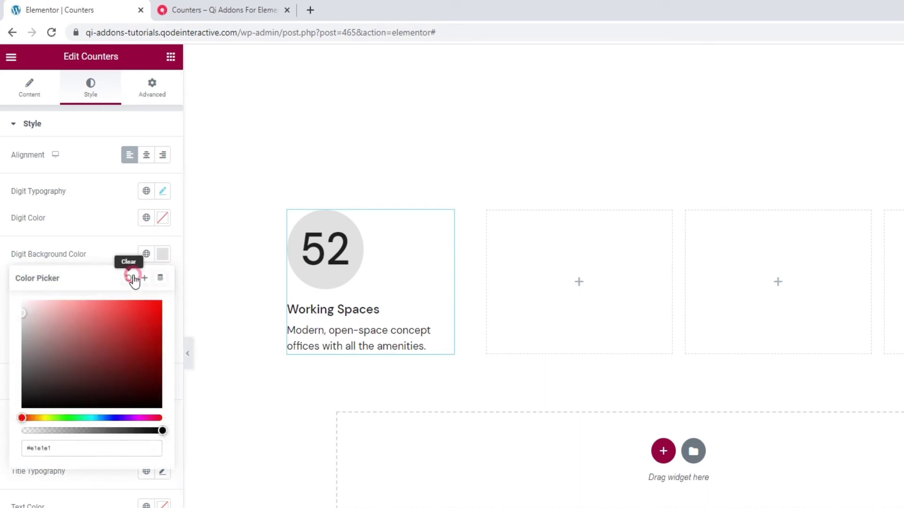
left_click(120, 259)
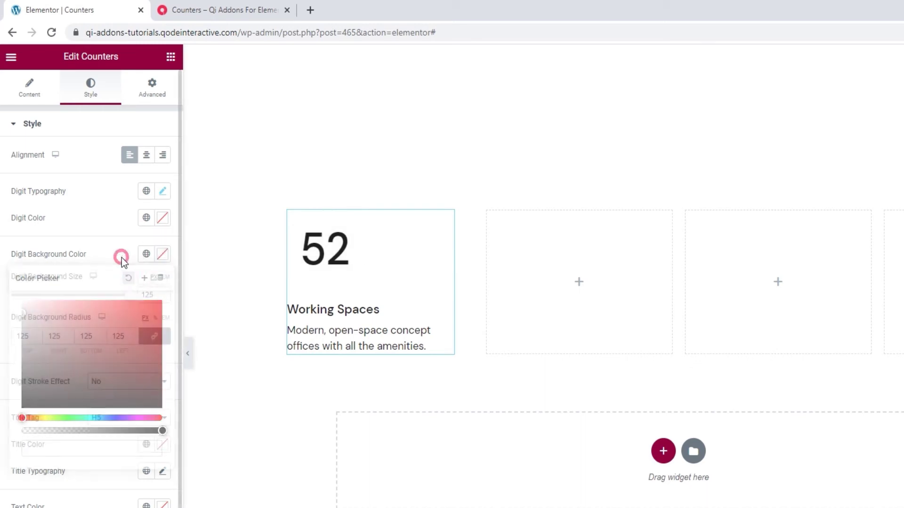
double_click(147, 294)
key("BackSpace")
double_click(20, 336)
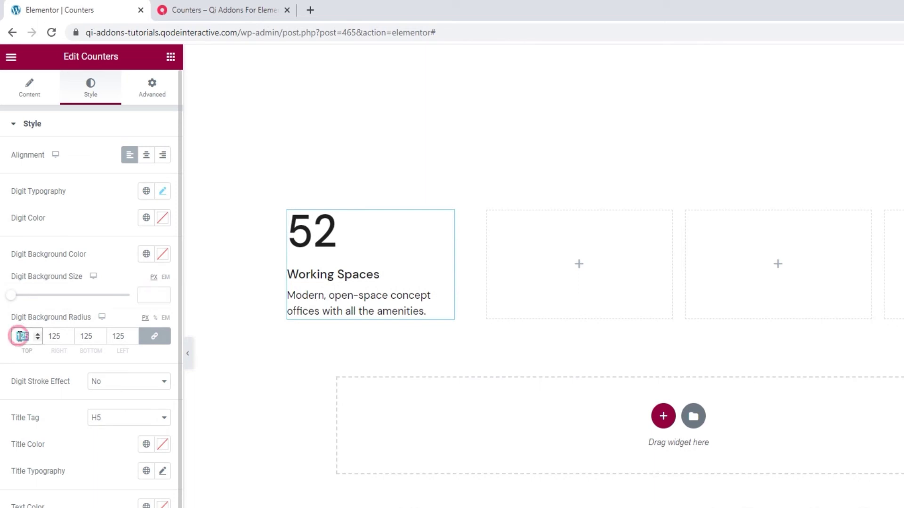
key("BackSpace")
- Turn on Digit Stroke Effect and try a reddish outline colour before resetting it to default
left_click(75, 390)
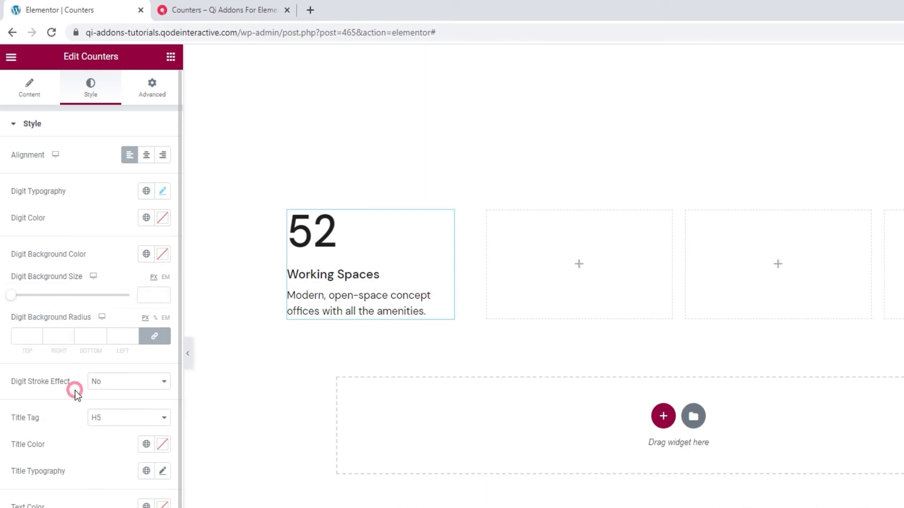
left_click(121, 380)
left_click(118, 404)
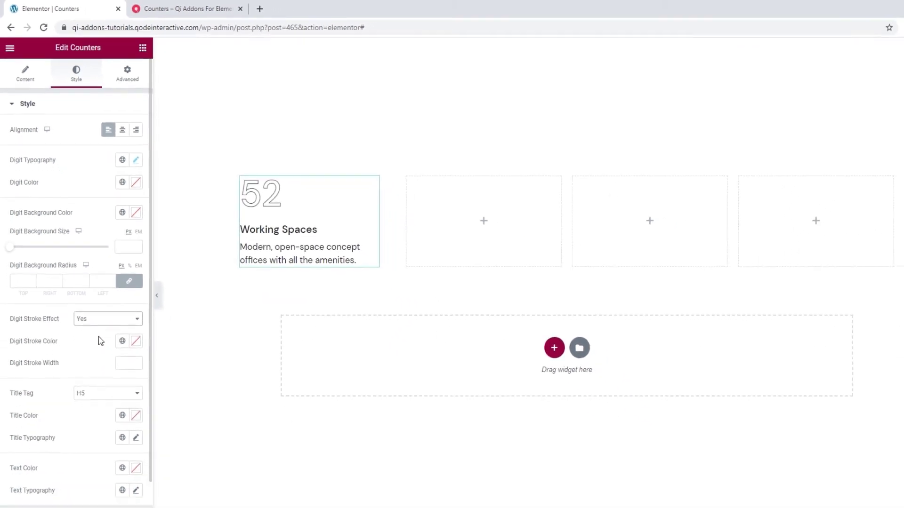
left_click(125, 315)
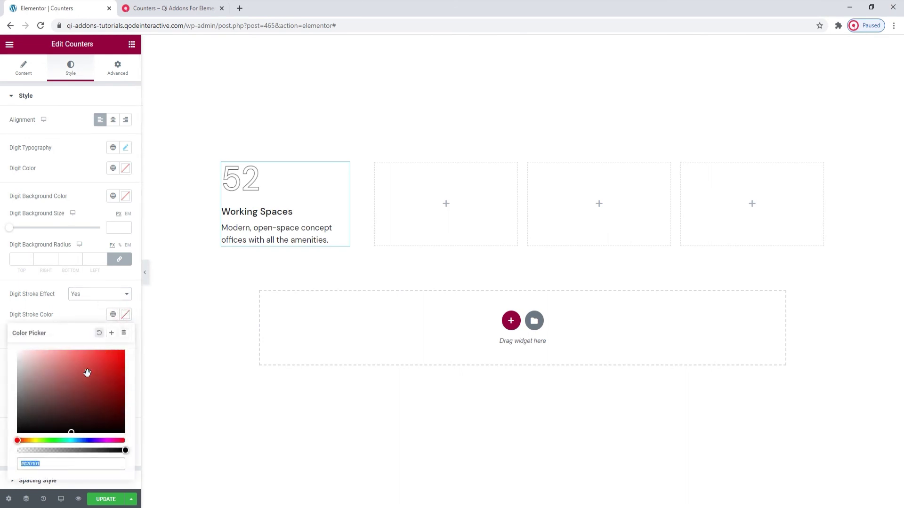
left_click(87, 373)
left_click(99, 332)
left_click(89, 317)
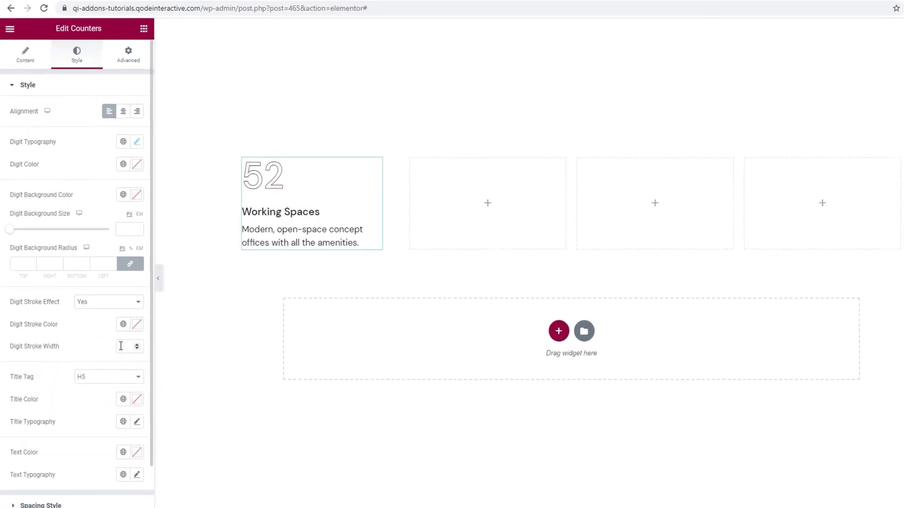
- Test several outline widths, then set Digit Stroke Effect back to No
left_click(136, 344)
left_click(137, 345)
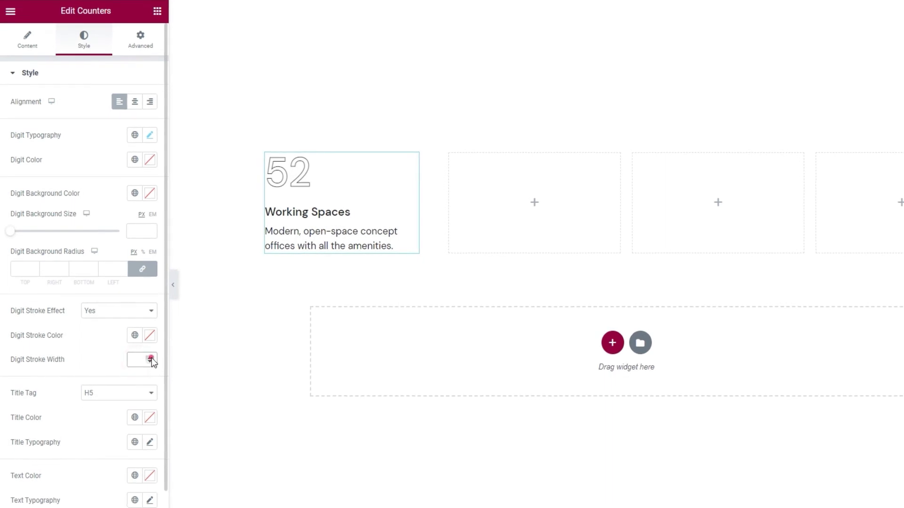
left_click(150, 358)
left_click(150, 357)
left_click(149, 357)
left_click(149, 362)
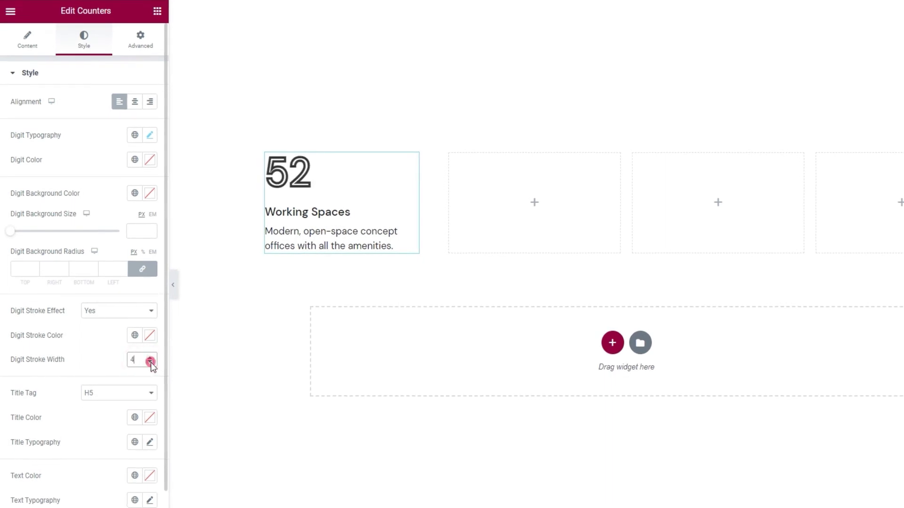
left_click(150, 362)
left_click(103, 312)
left_click(106, 326)
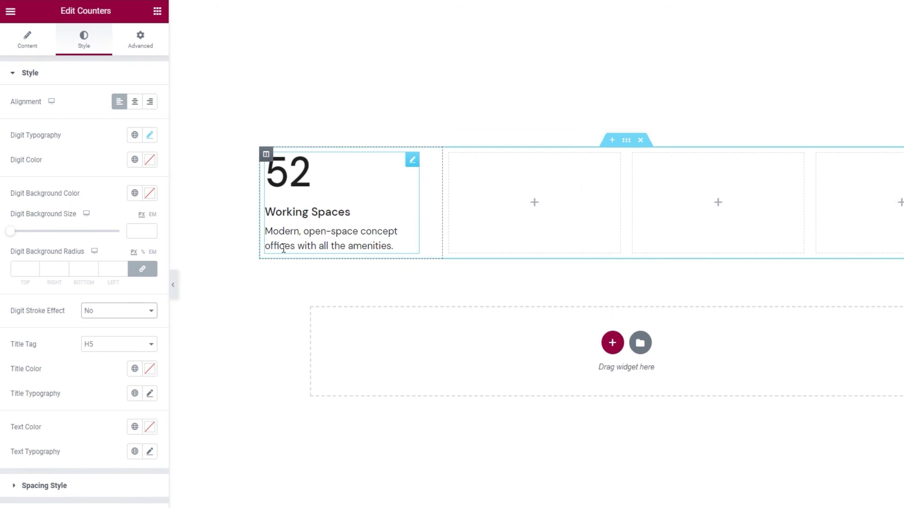
- Keep Title Tag at H5 and reset the title colour to default after a red trial
left_click(106, 345)
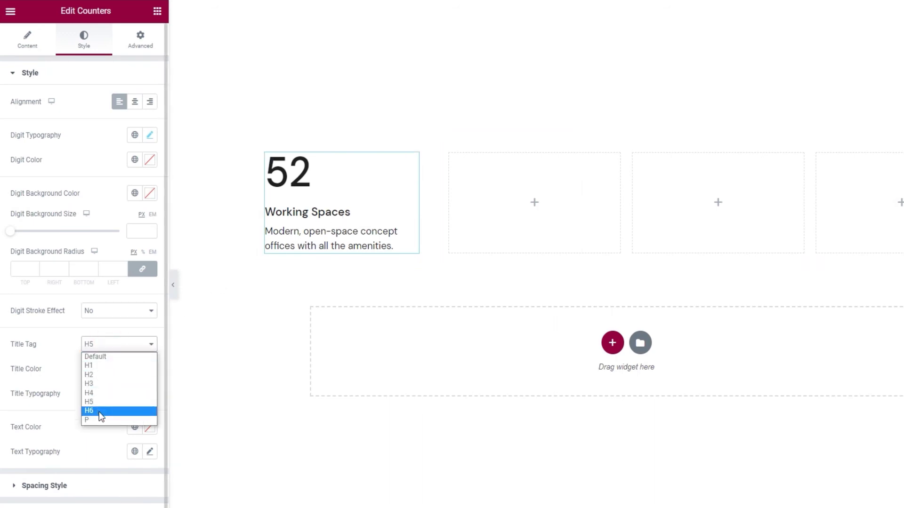
left_click(109, 344)
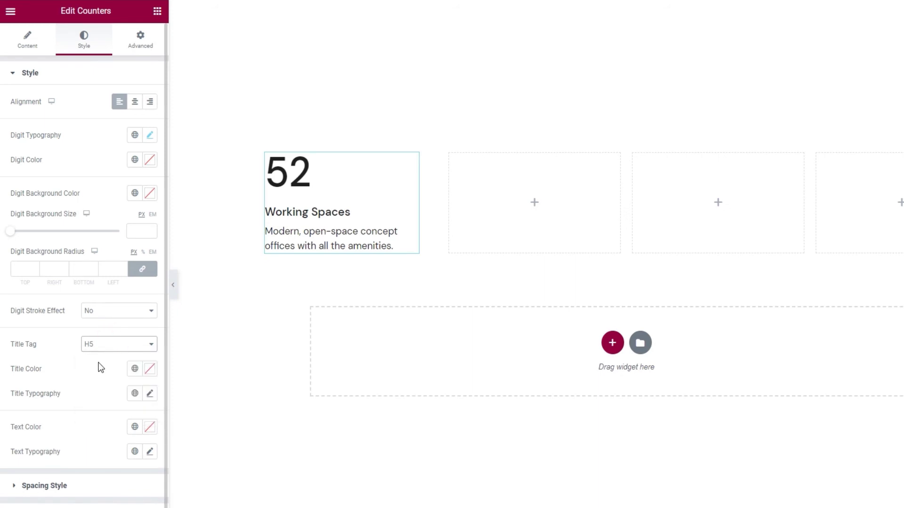
scroll(97, 369, "down", 1)
left_click(150, 357)
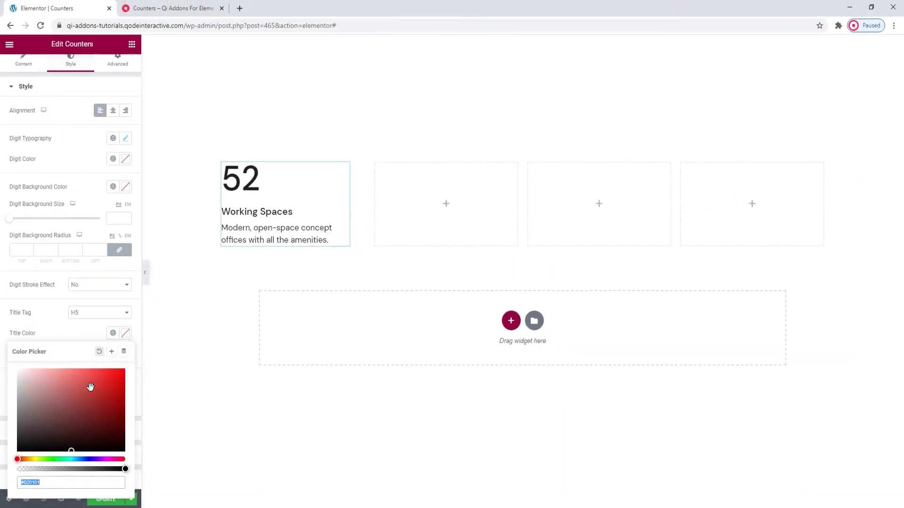
mouse_move(90, 387)
left_mouse_down()
mouse_move(73, 396)
mouse_move(78, 382)
mouse_move(101, 376)
left_mouse_up()
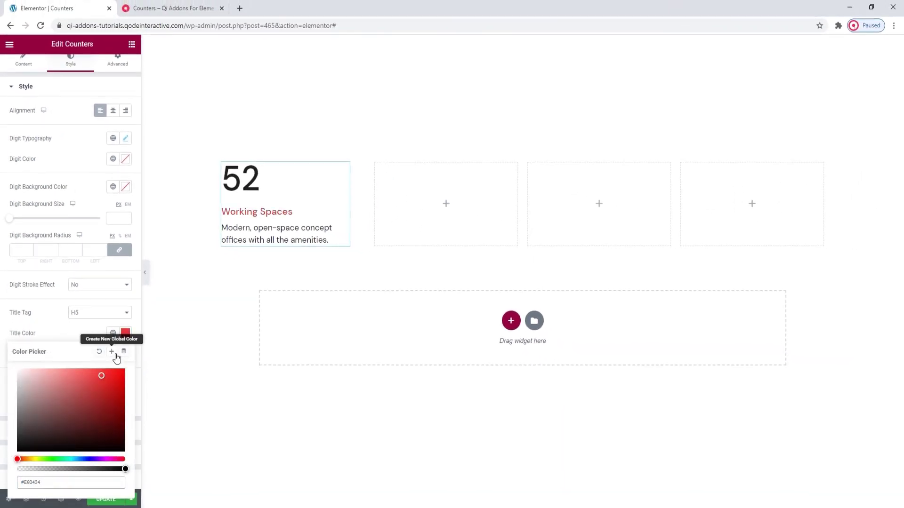
left_click(99, 351)
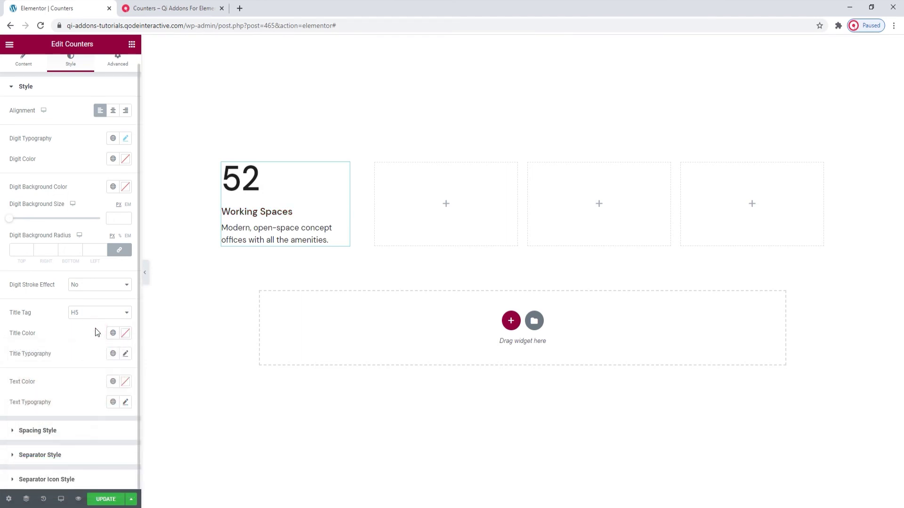
left_click(125, 357)
- Cycle the title Transform through Uppercase, Lowercase and Capitalize, then set it back to Default
scroll(106, 341, "down", 2)
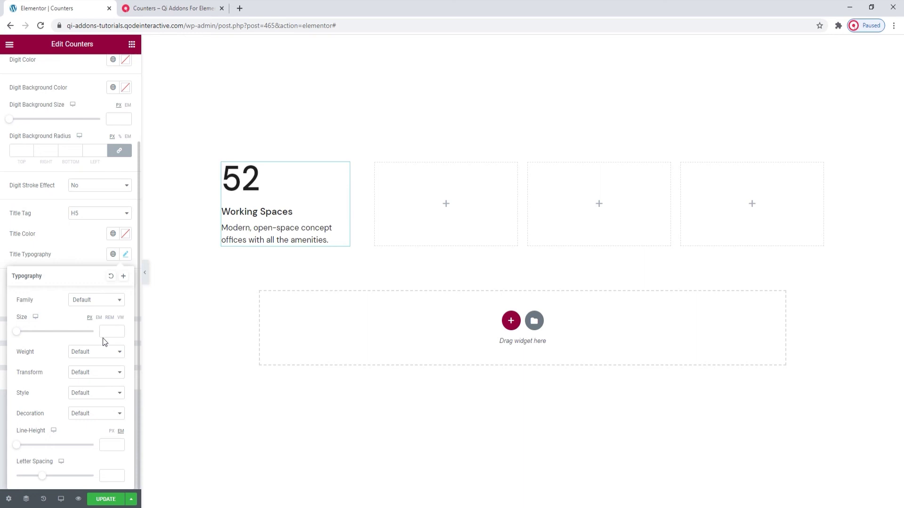
left_click(93, 372)
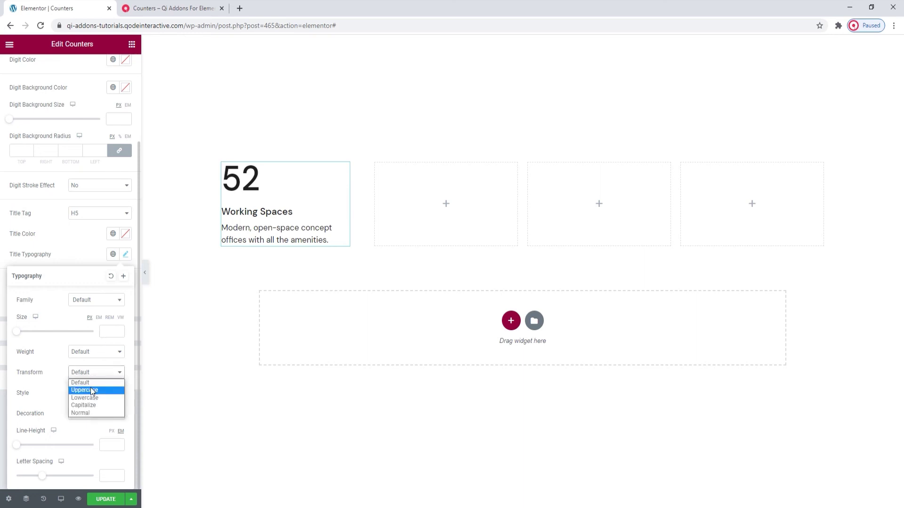
left_click(90, 390)
left_click(94, 372)
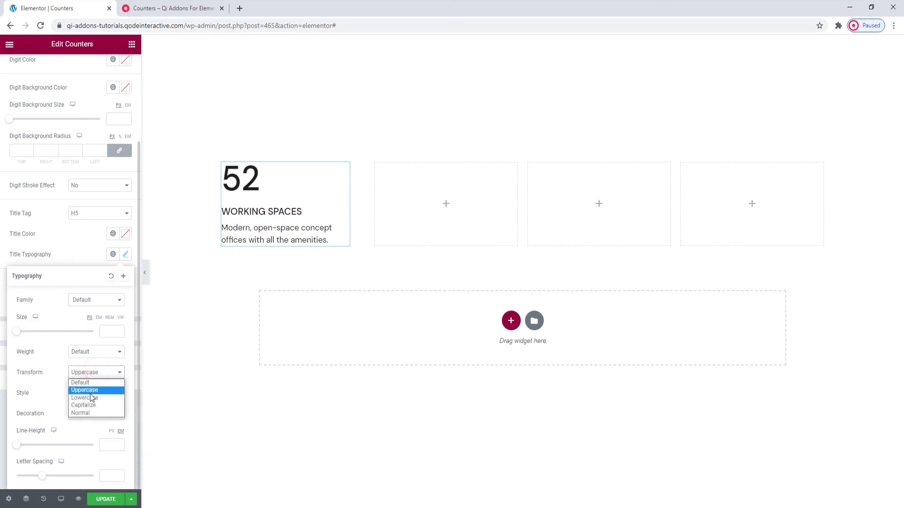
left_click(90, 398)
left_click(97, 372)
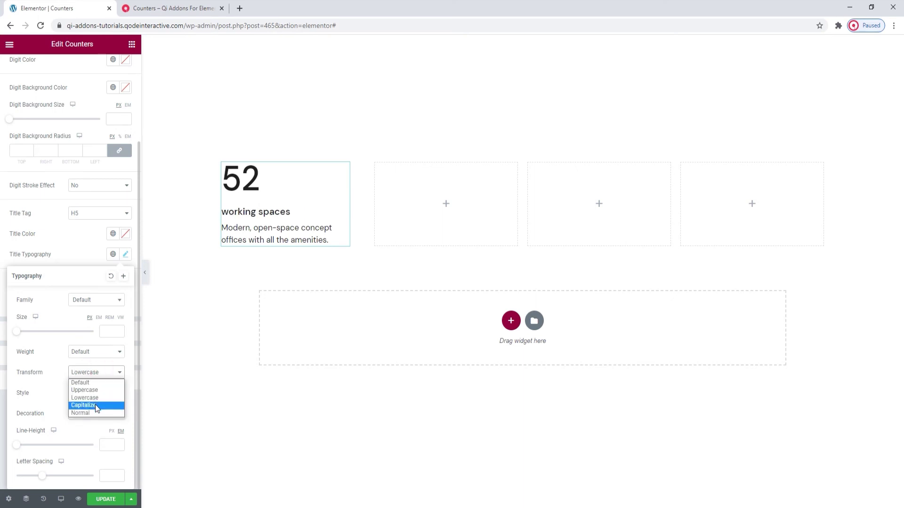
left_click(95, 405)
left_click(95, 374)
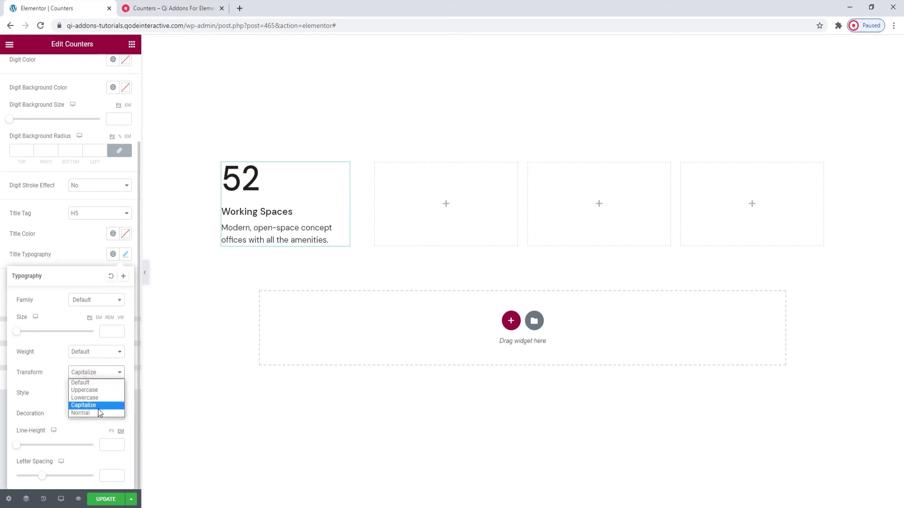
left_click(100, 413)
left_click(103, 373)
left_click(101, 382)
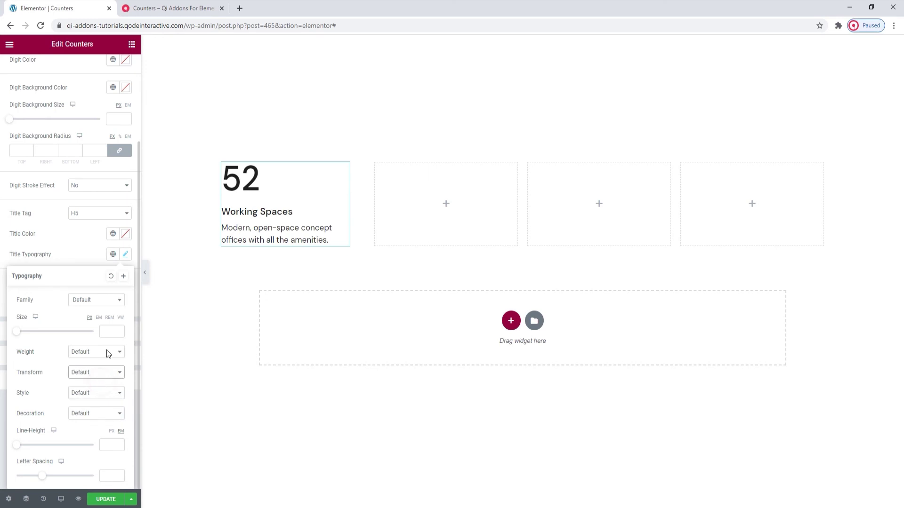
left_click(88, 255)
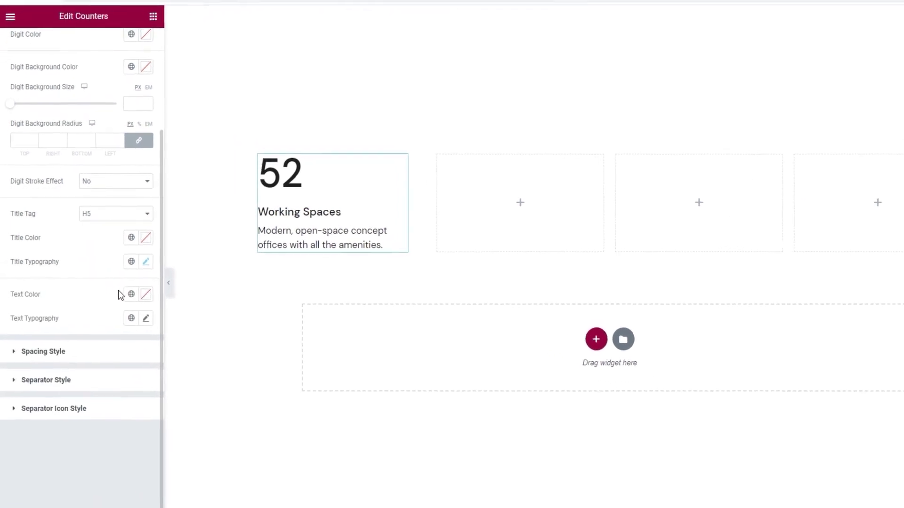
left_click(146, 294)
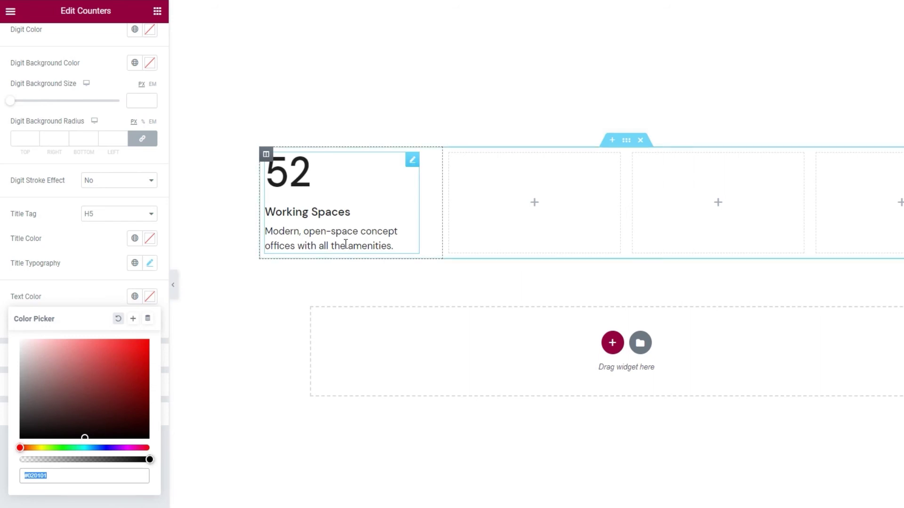
type("#AB2D2D")
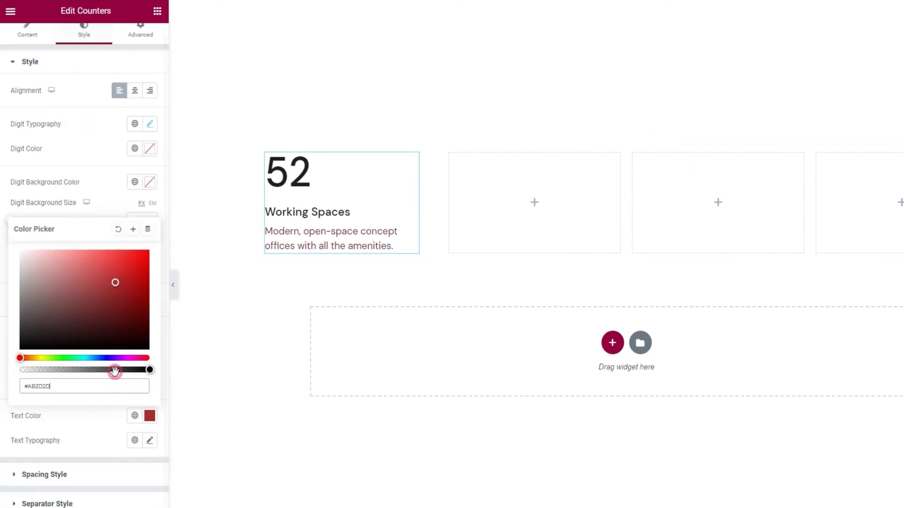
left_click(118, 230)
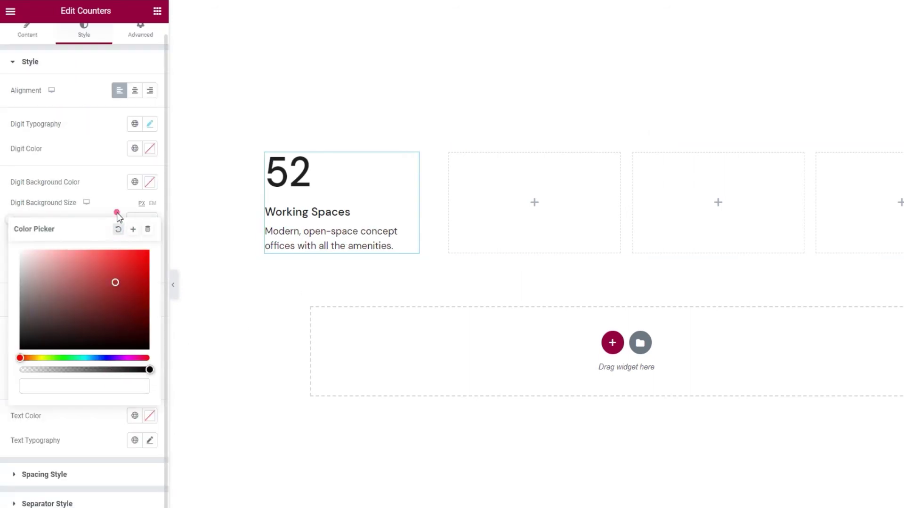
left_click(117, 213)
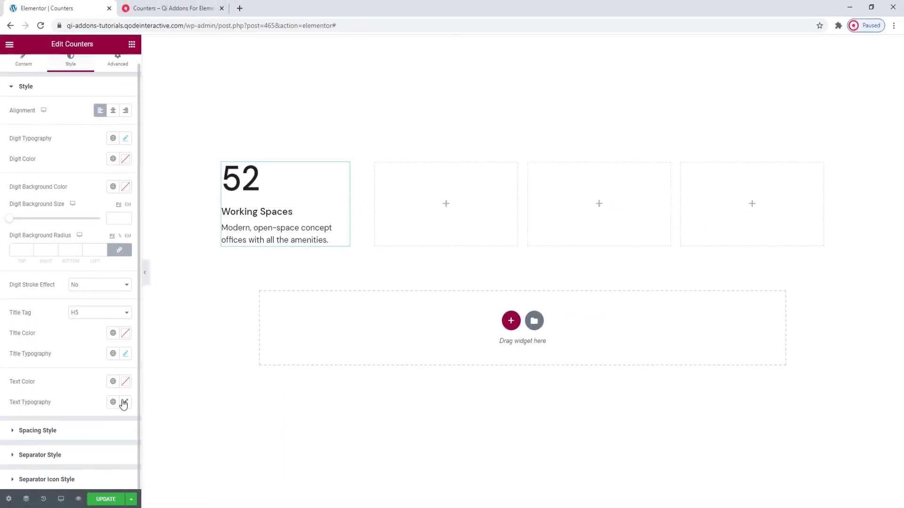
left_click(123, 404)
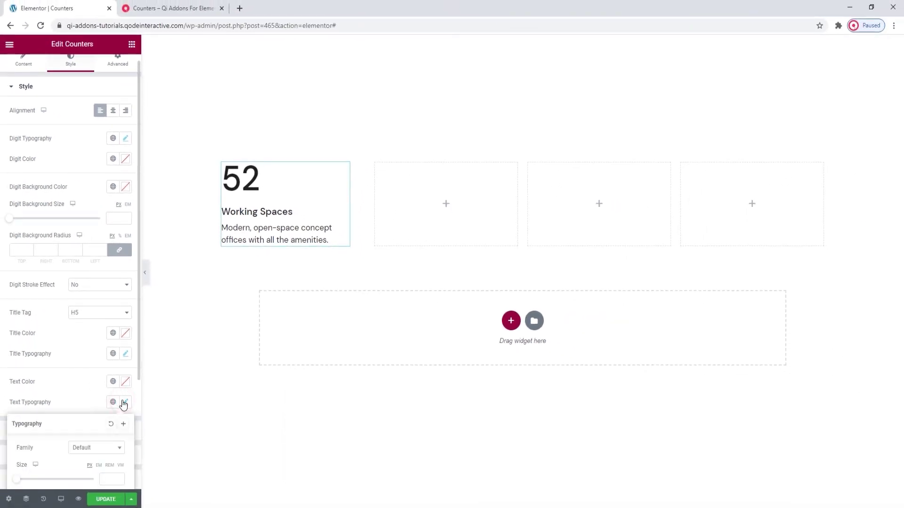
scroll(87, 363, "down", 3)
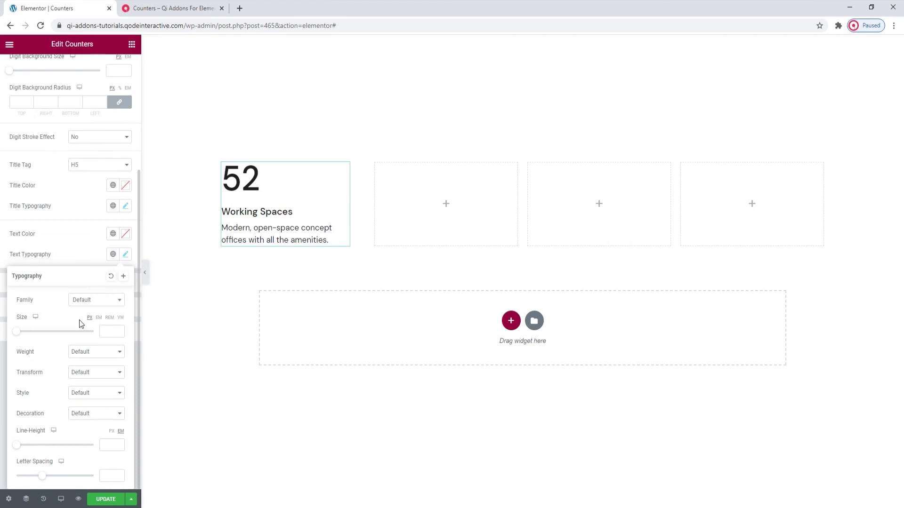
left_click(87, 250)
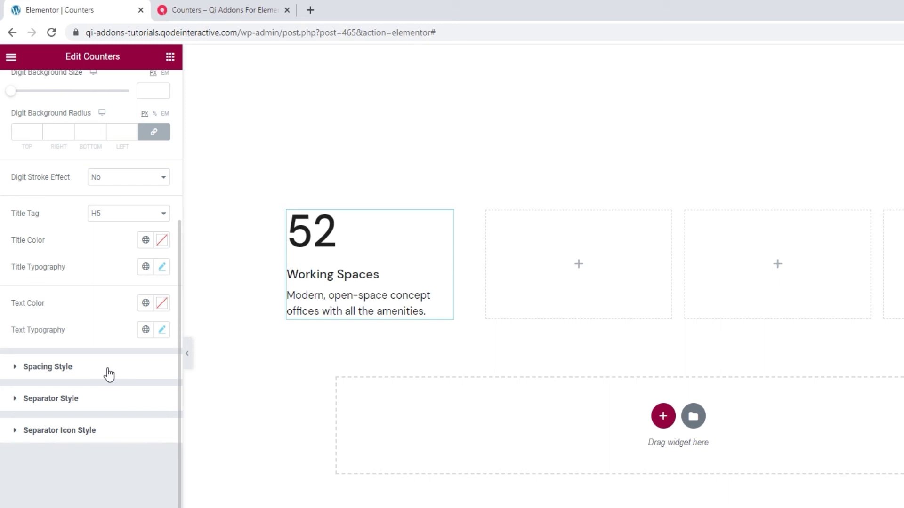
- Expand Spacing Style and set the title's top margin to 10 px
left_click(108, 373)
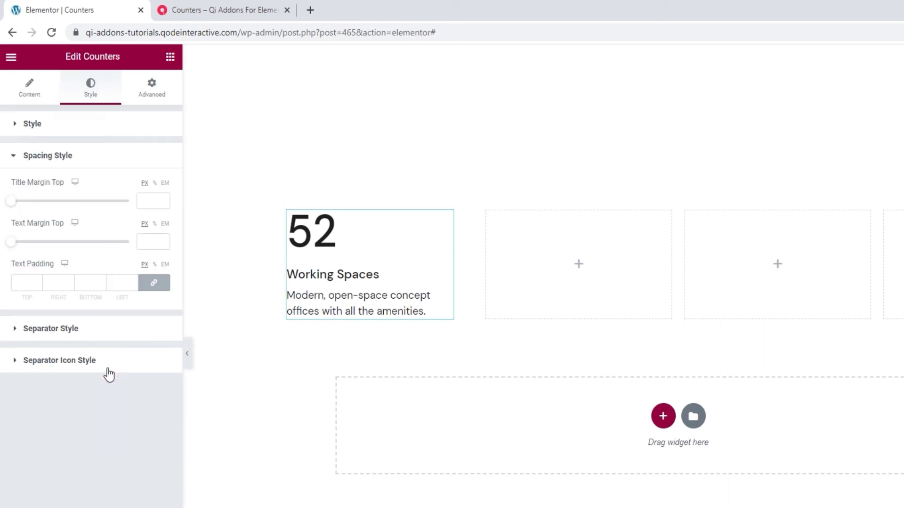
left_click(150, 200)
type("10")
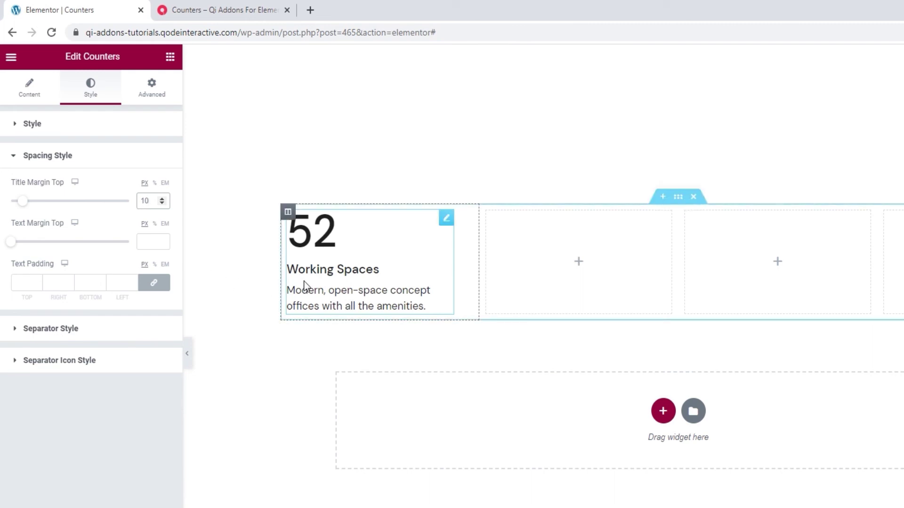
- Leave the description's top margin empty after testing higher values
left_click(142, 241)
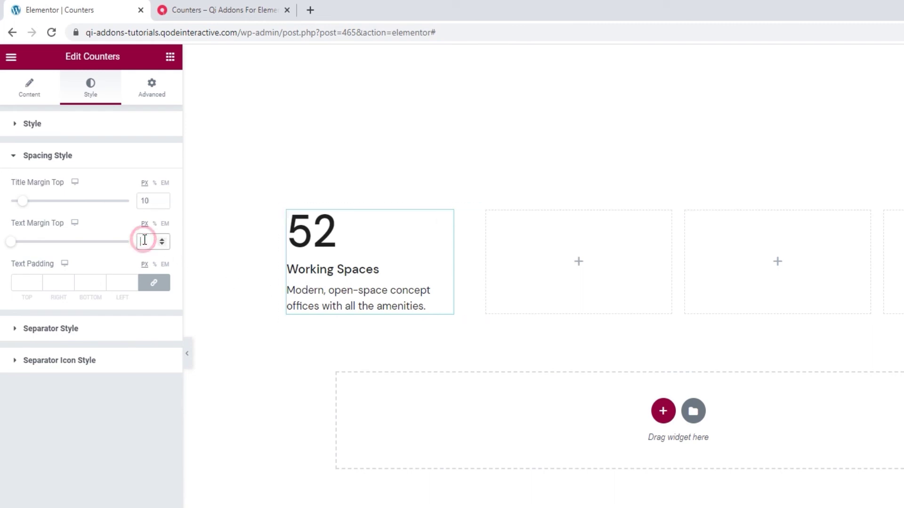
left_click(162, 239)
left_click(162, 239)
left_click(162, 239)
left_click(162, 238)
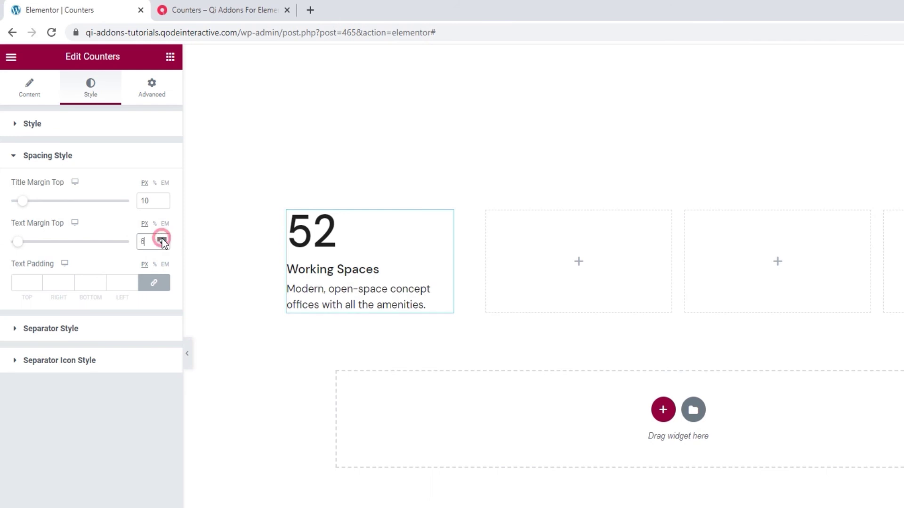
left_click(162, 239)
left_click_drag(146, 242, 136, 247)
key("BackSpace")
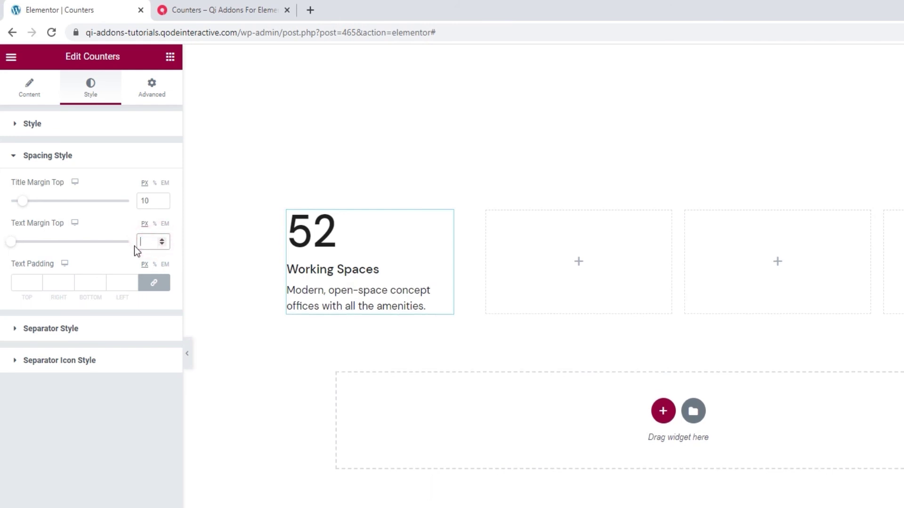
left_click(119, 231)
- Set the description padding to 0 on all sides, with the sides unlinked
left_click(38, 281)
left_click(38, 281)
left_click(38, 281)
left_click(38, 281)
left_click(38, 281)
double_click(16, 284)
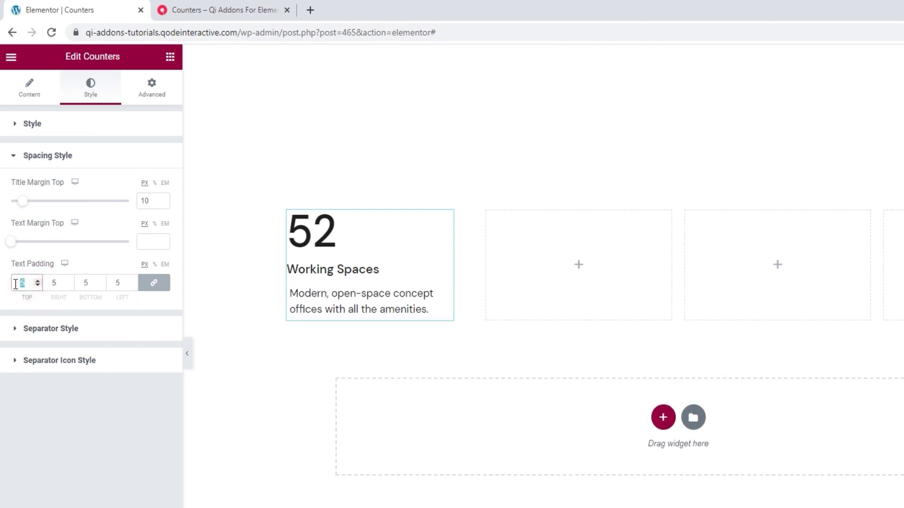
type("0")
left_click(154, 282)
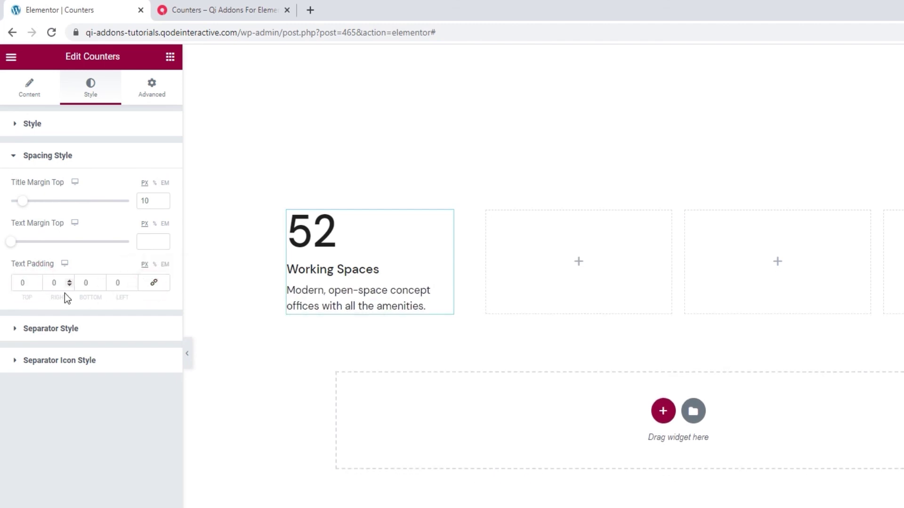
left_click(37, 282)
left_click(38, 281)
left_click(38, 281)
left_click(38, 282)
left_click(38, 281)
left_click(38, 281)
left_click(38, 281)
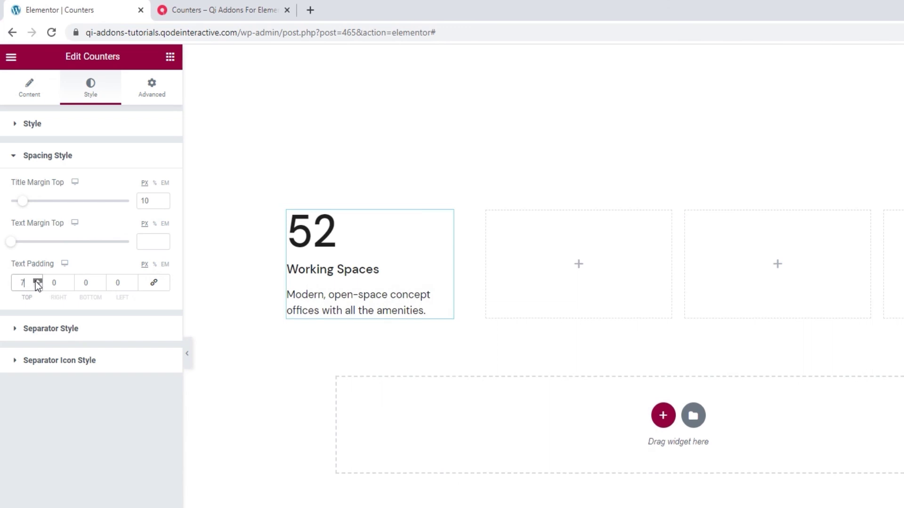
left_click(37, 281)
left_click(37, 281)
left_click(38, 281)
left_click(37, 282)
left_click(38, 282)
double_click(16, 282)
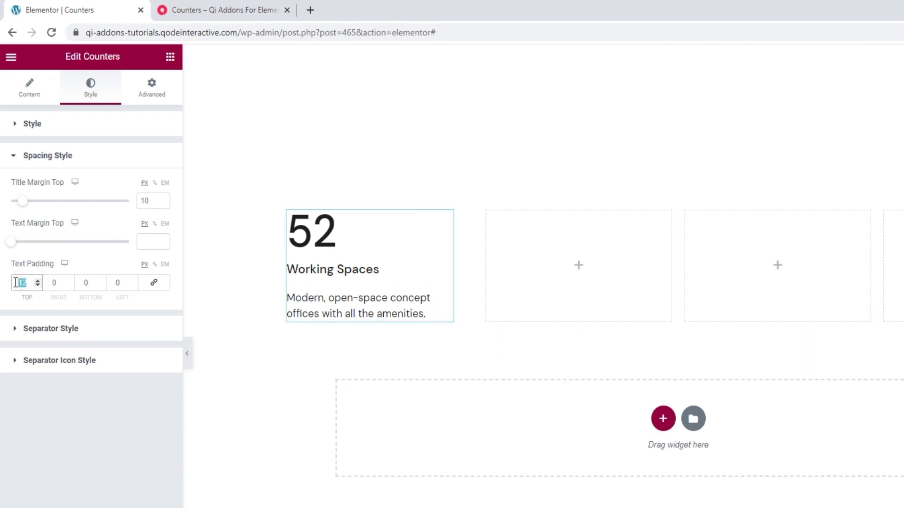
type("0")
left_click(90, 253)
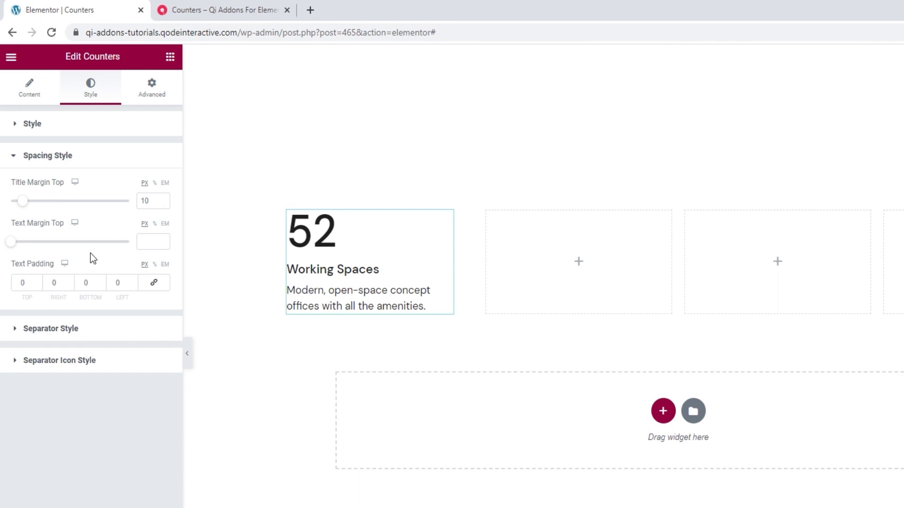
- Duplicate the 52 Working Spaces counter and place the copy in the second column
right_click(312, 269)
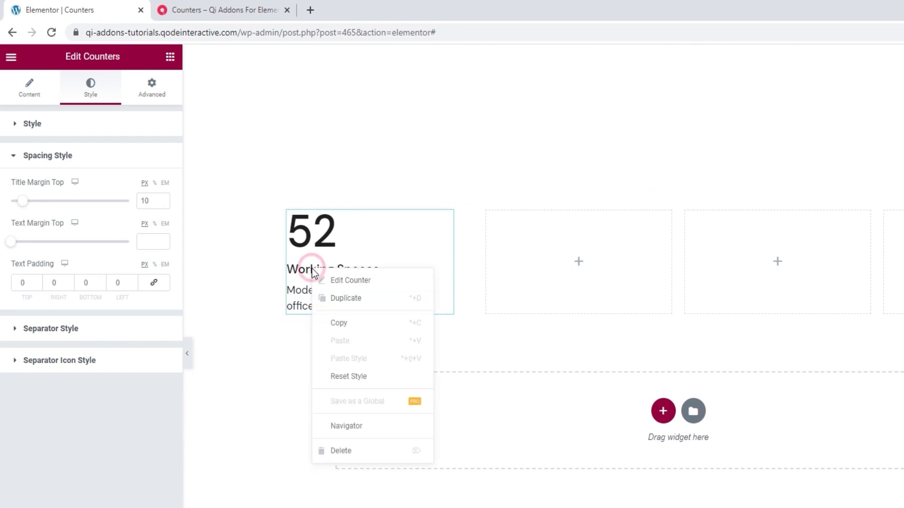
left_click(375, 303)
left_click_drag(400, 354, 532, 316)
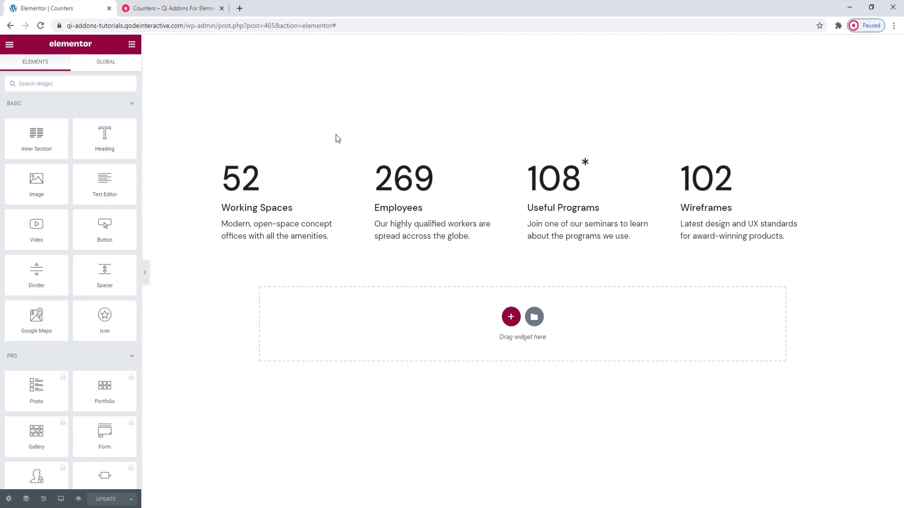
- Browse the Qi Addons Counters demo page from the top, reviewing outlined-digit and digit-background styles
left_click(195, 8)
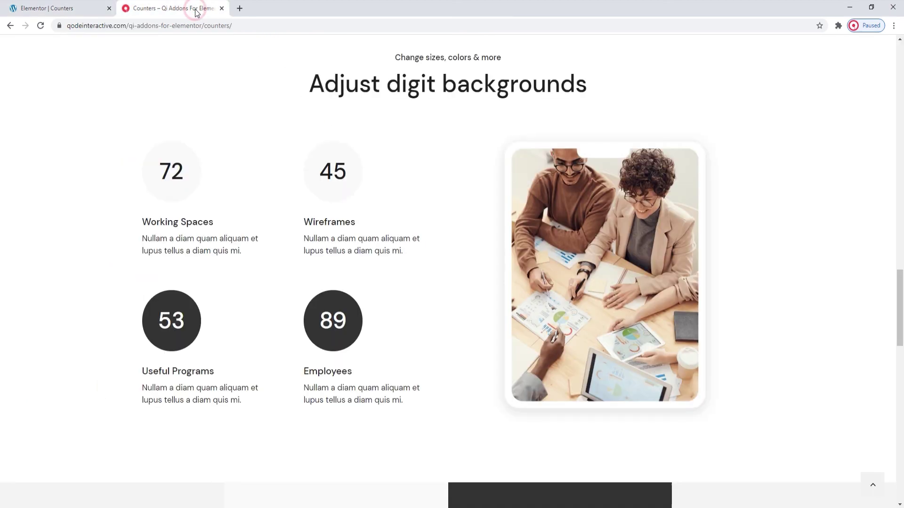
left_click(875, 485)
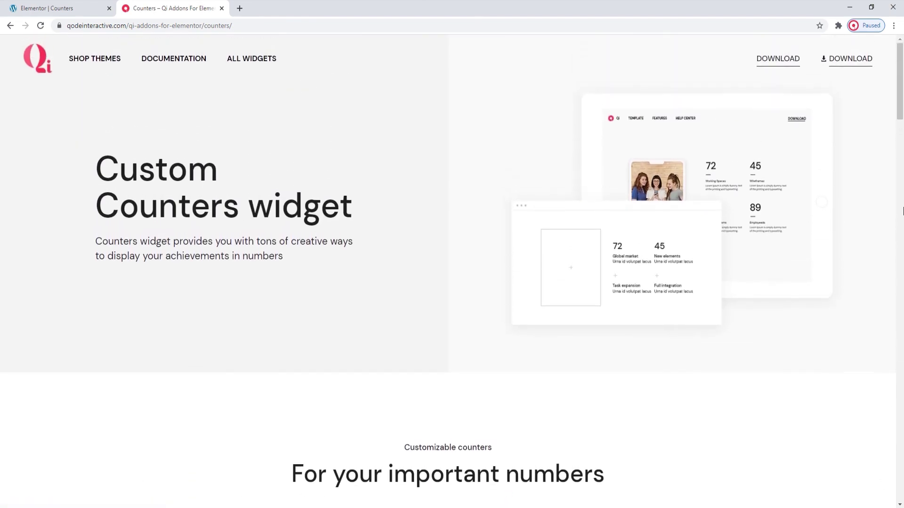
scroll(902, 134, "down", 3)
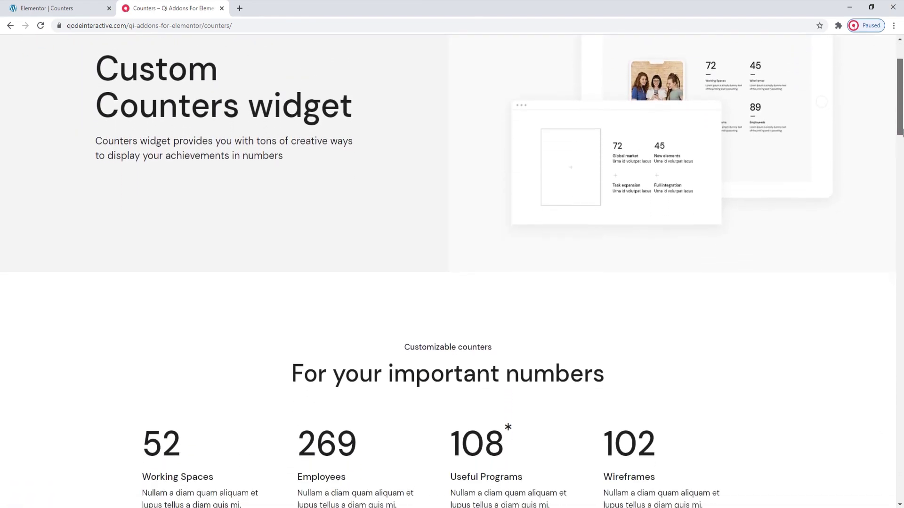
left_click_drag(902, 143, 902, 455)
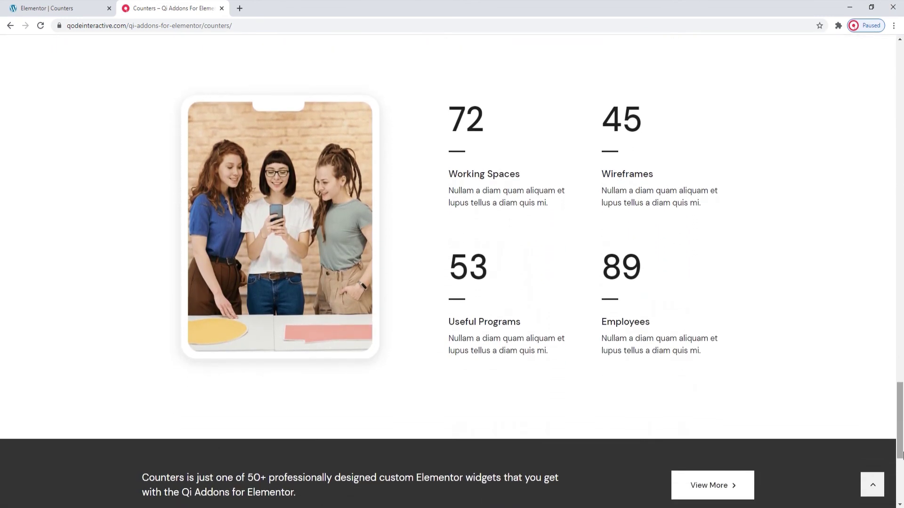